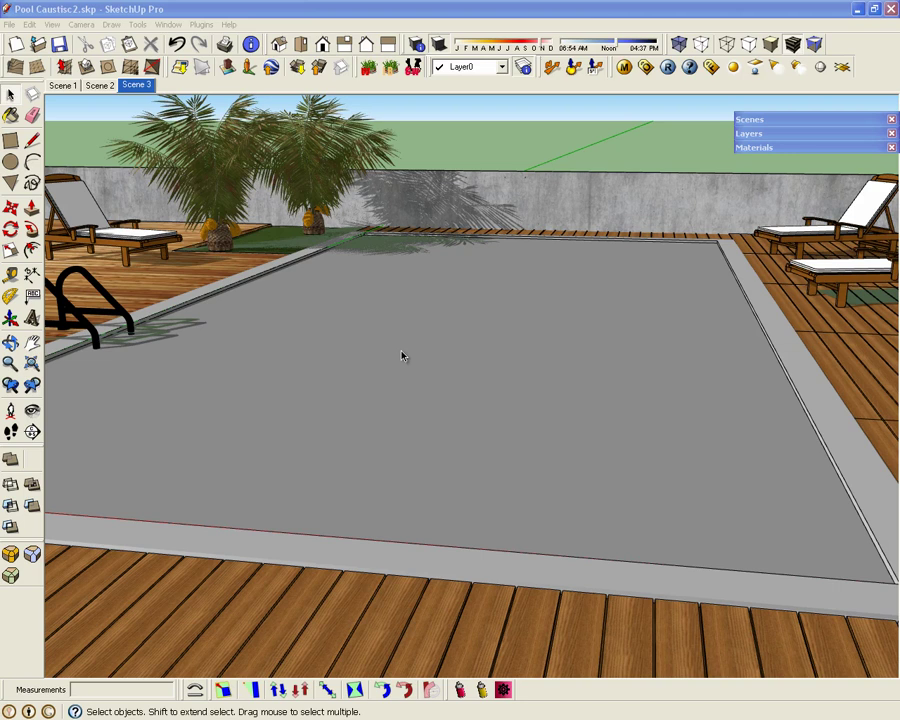
Step: Render the current view of the pool scene with V-Ray
{"action": "left_click", "coordinate": [667, 68]}
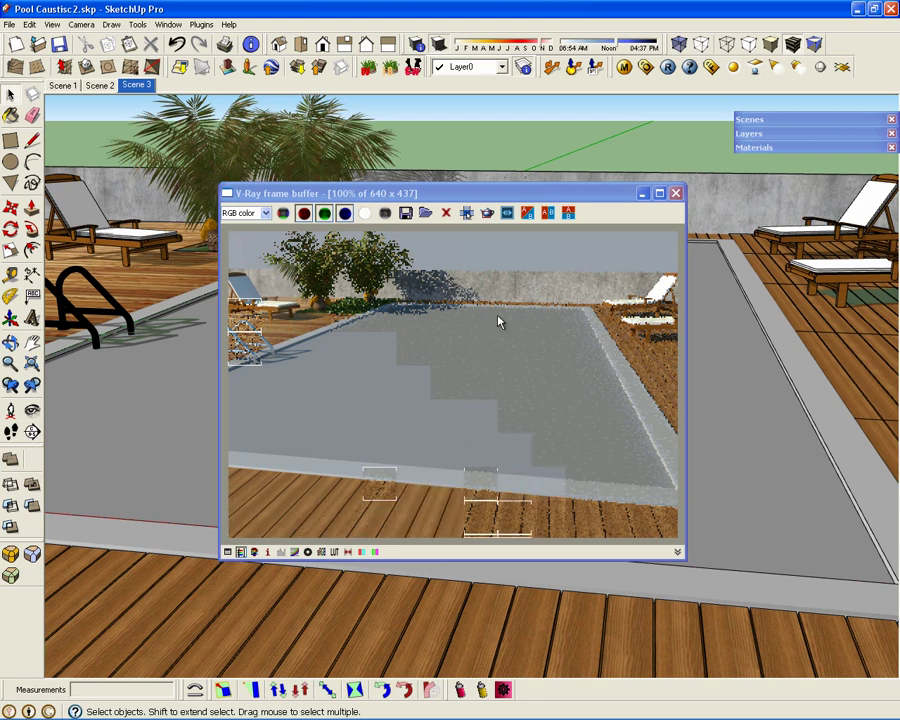
Step: Create a new Standard material in the V-Ray scene materials
{"action": "left_click", "coordinate": [625, 67]}
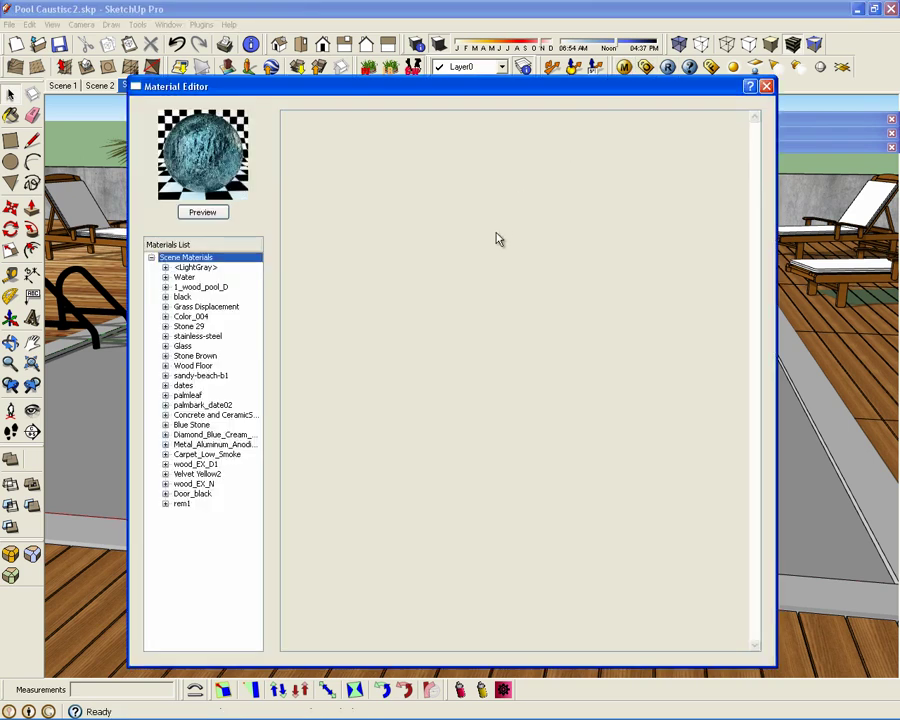
{"action": "right_click", "coordinate": [195, 260]}
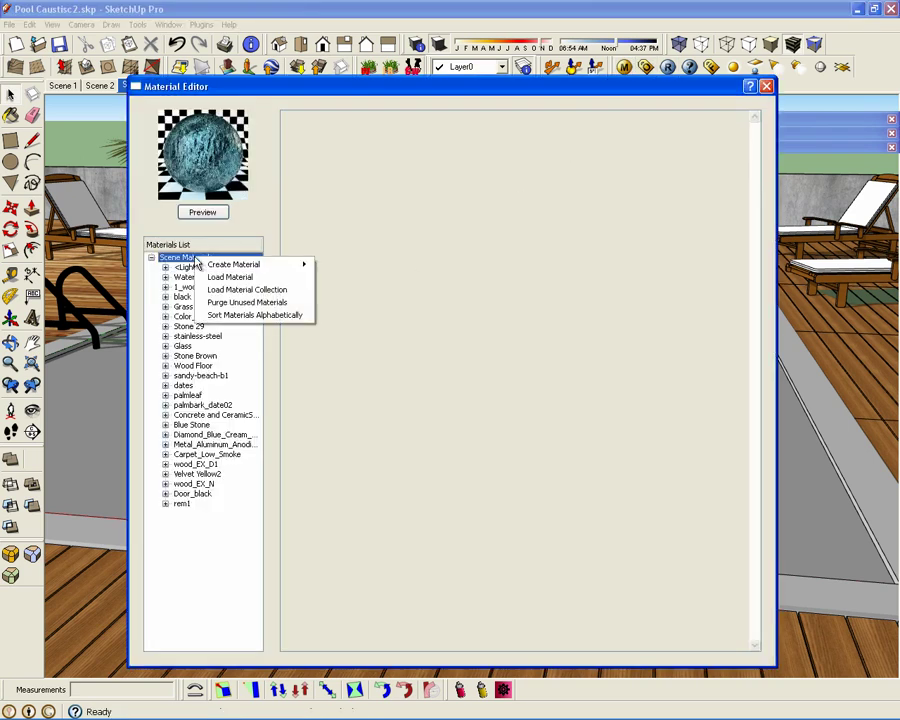
{"action": "mouse_move", "coordinate": [237, 266]}
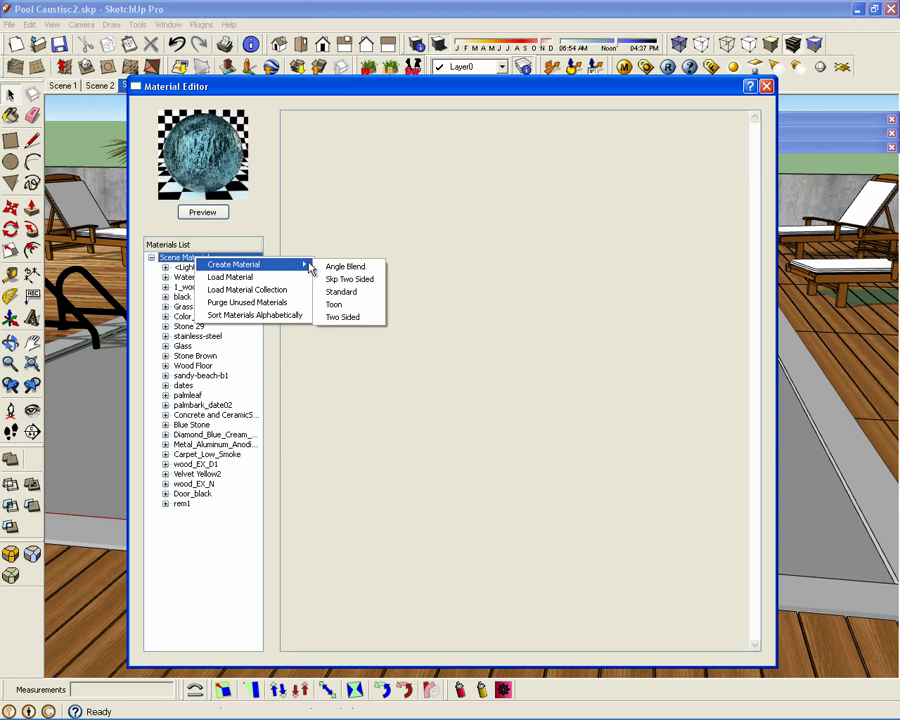
{"action": "left_click", "coordinate": [341, 293]}
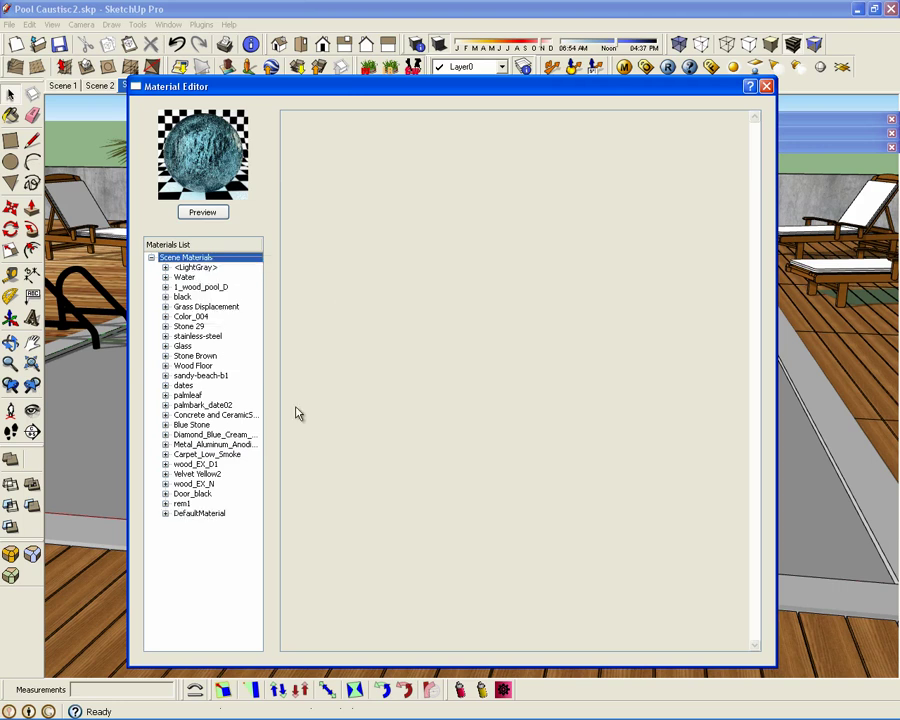
Step: Rename the new default material as PoolWater
{"action": "left_click", "coordinate": [195, 516]}
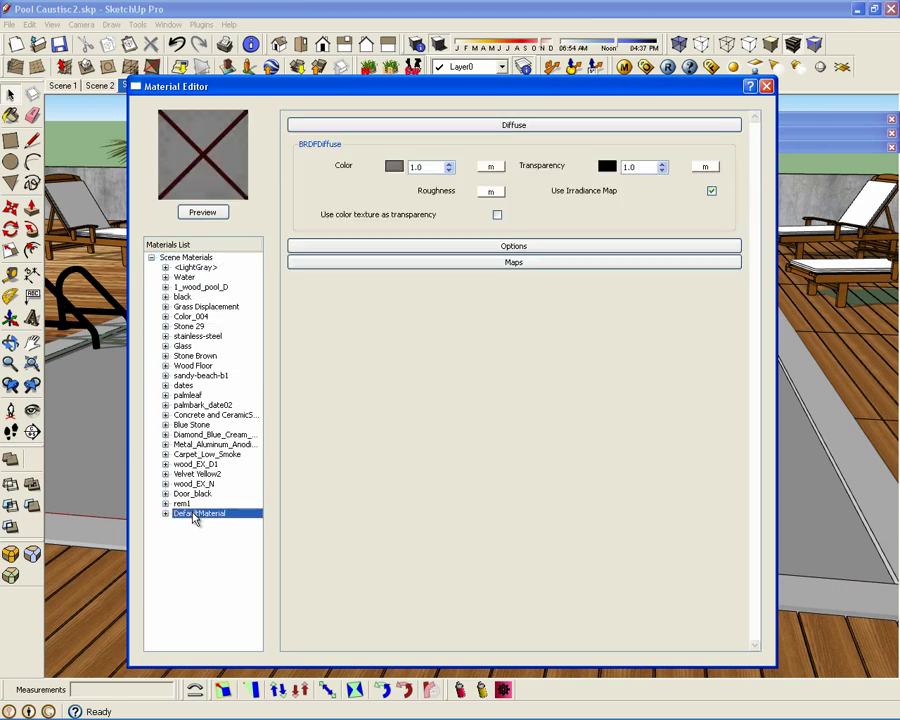
{"action": "right_click", "coordinate": [196, 517]}
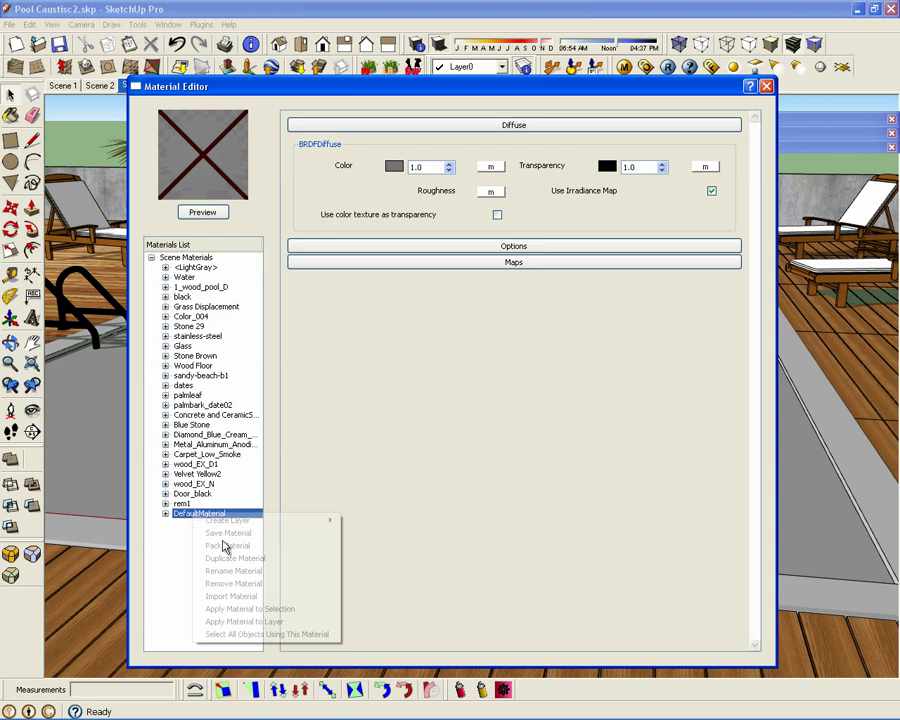
{"action": "left_click", "coordinate": [228, 573]}
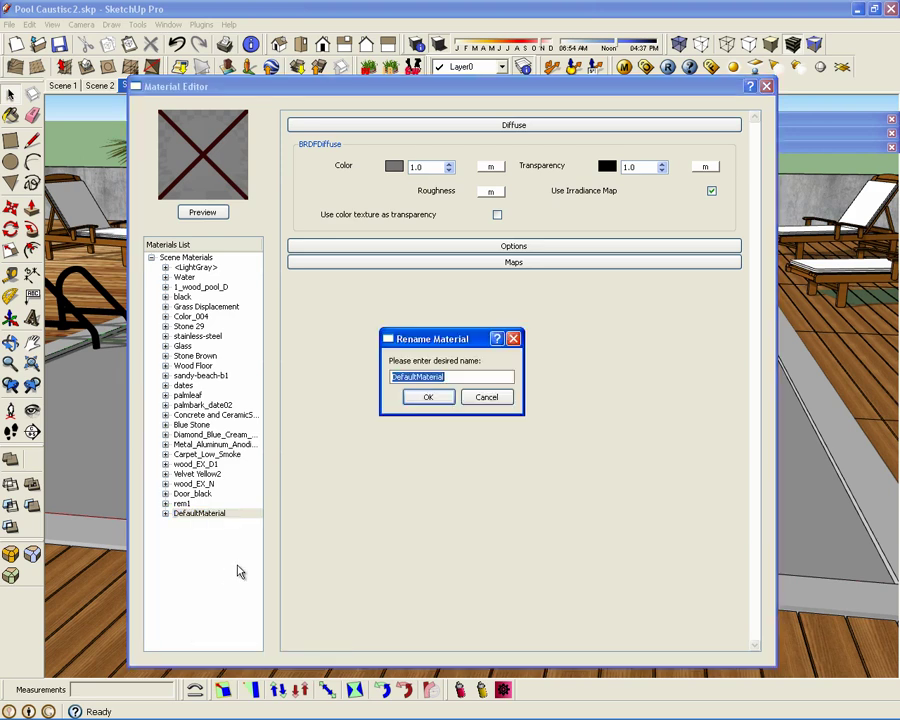
{"action": "type", "text": "PoolWater"}
{"action": "left_click", "coordinate": [444, 399]}
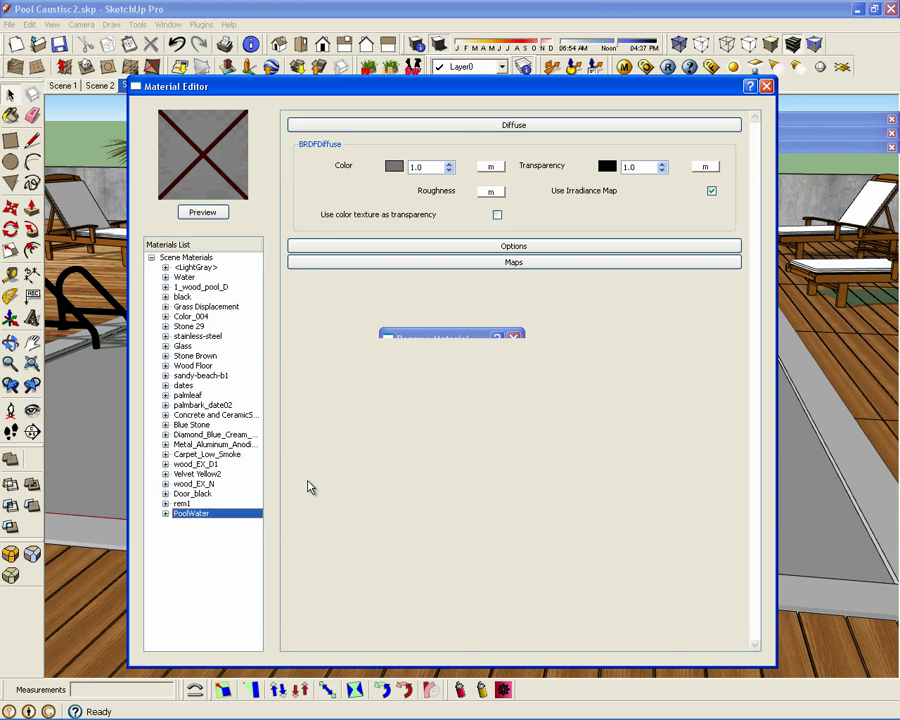
Step: Add a reflection layer and a refraction layer to the PoolWater material
{"action": "right_click", "coordinate": [187, 514]}
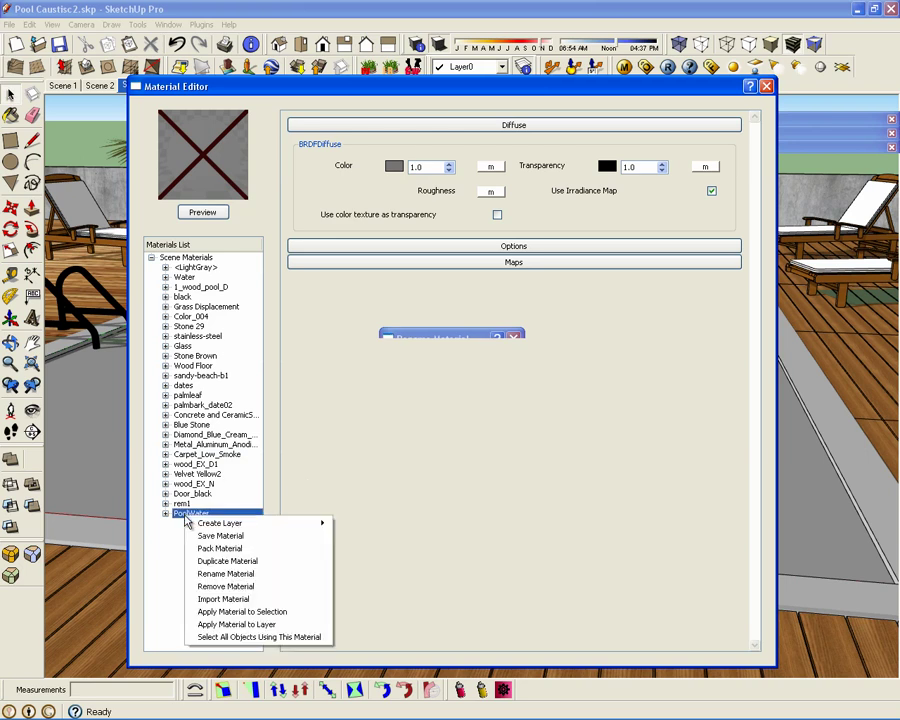
{"action": "mouse_move", "coordinate": [218, 527]}
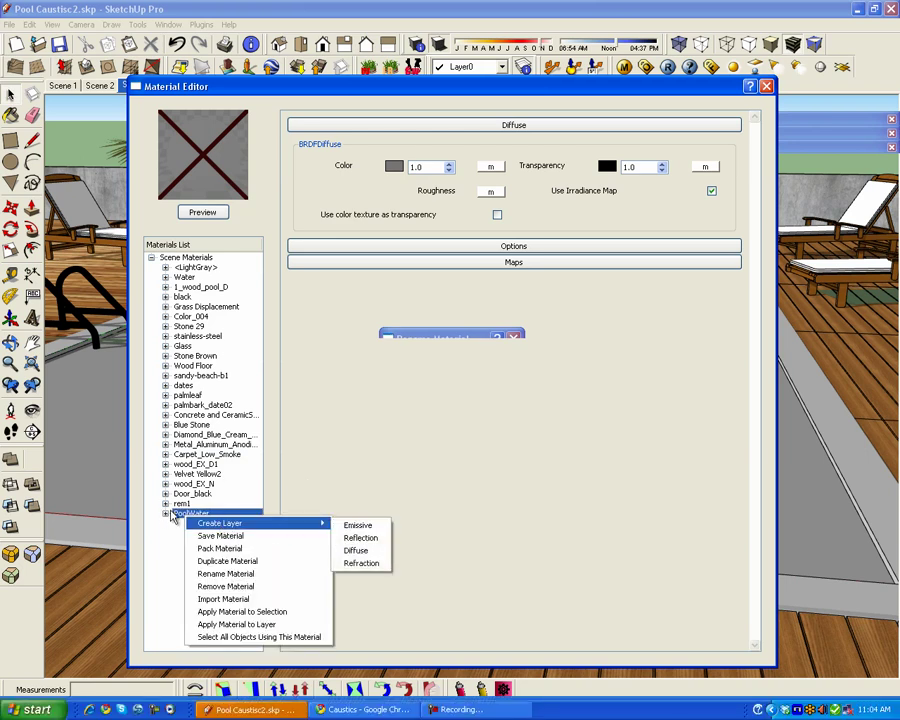
{"action": "left_click", "coordinate": [362, 539]}
{"action": "right_click", "coordinate": [215, 516]}
{"action": "mouse_move", "coordinate": [234, 527]}
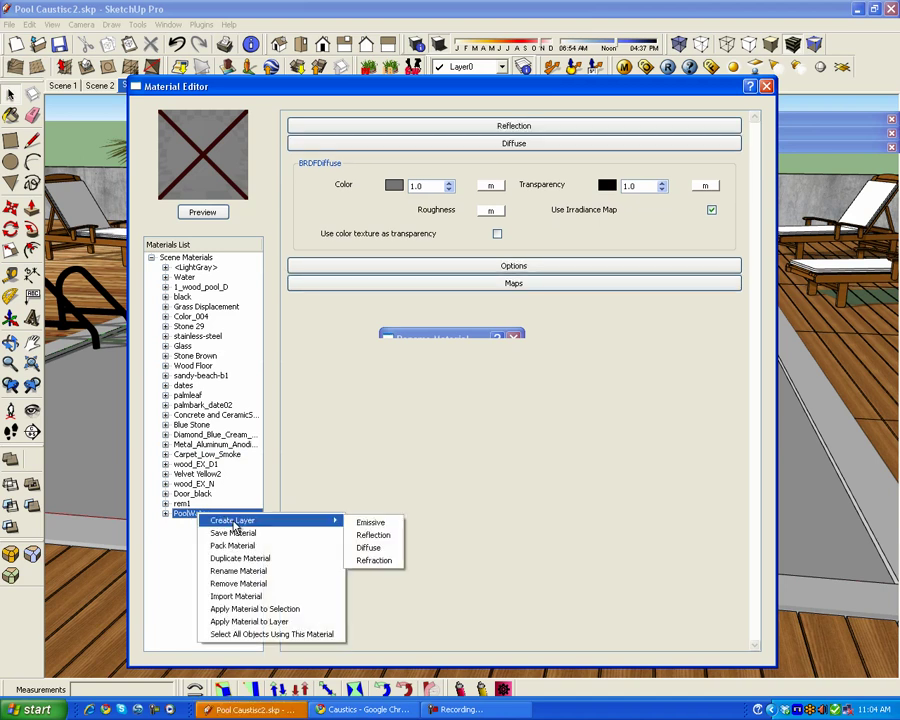
{"action": "left_click", "coordinate": [373, 560]}
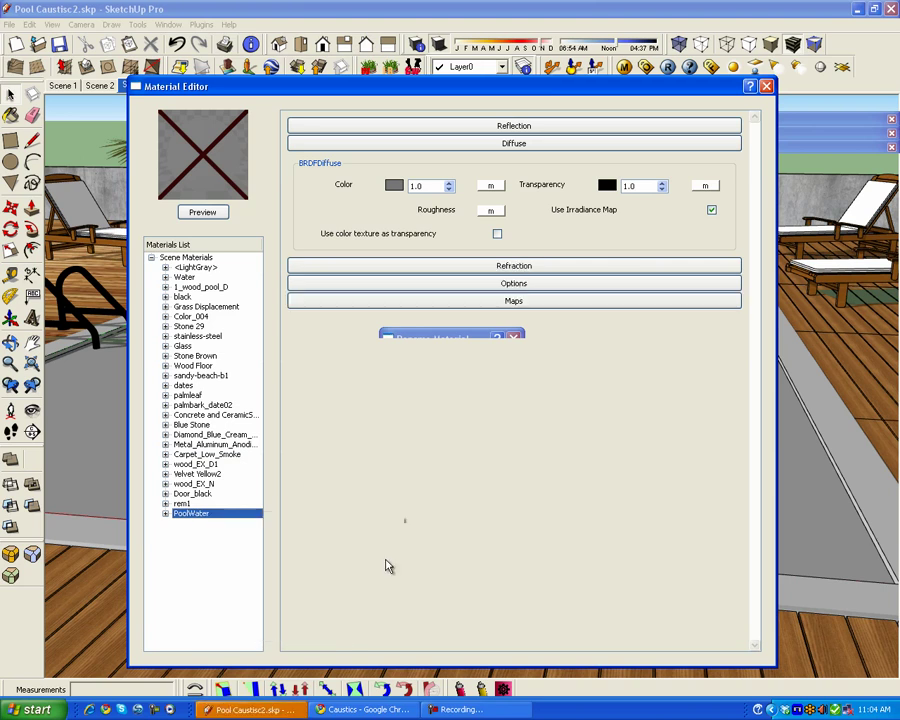
Step: Assign a TexFresnel map with an IOR of 1.33 to PoolWater's reflection
{"action": "left_click", "coordinate": [494, 127]}
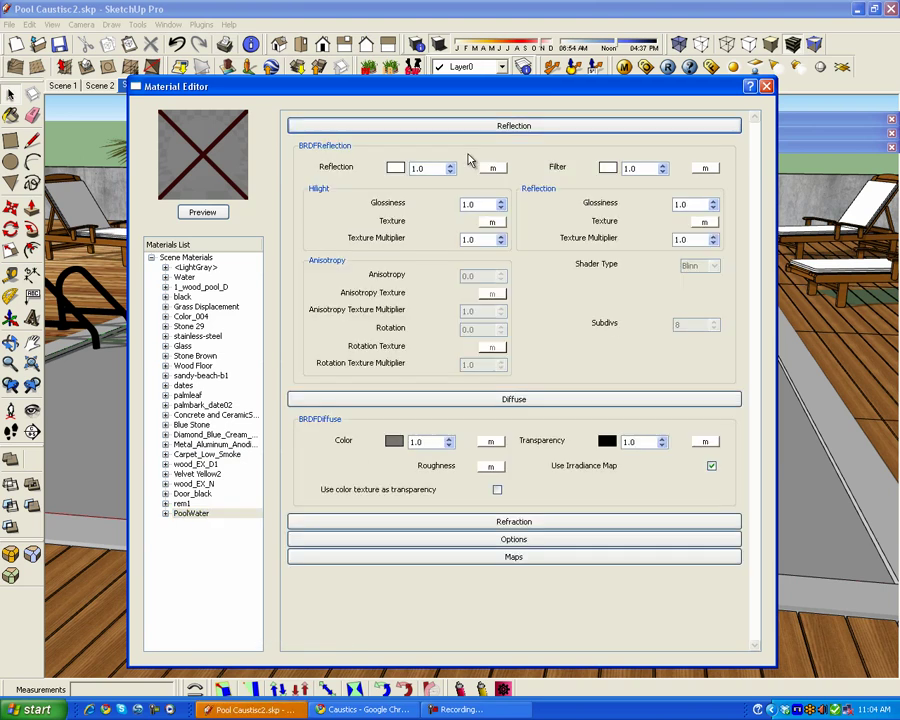
{"action": "left_click", "coordinate": [492, 172]}
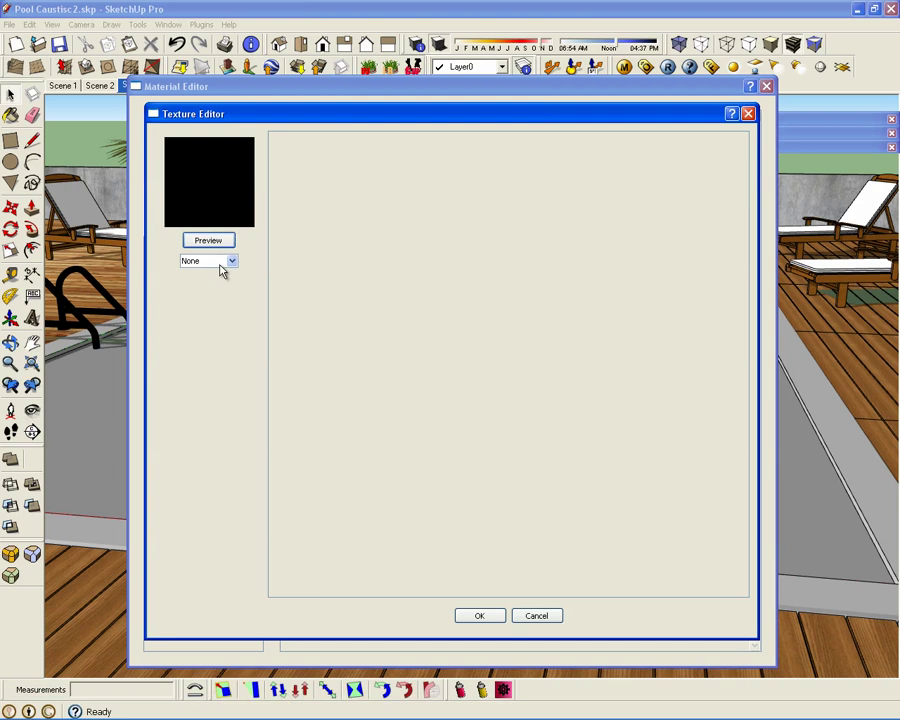
{"action": "left_click", "coordinate": [222, 262]}
{"action": "left_click", "coordinate": [201, 362]}
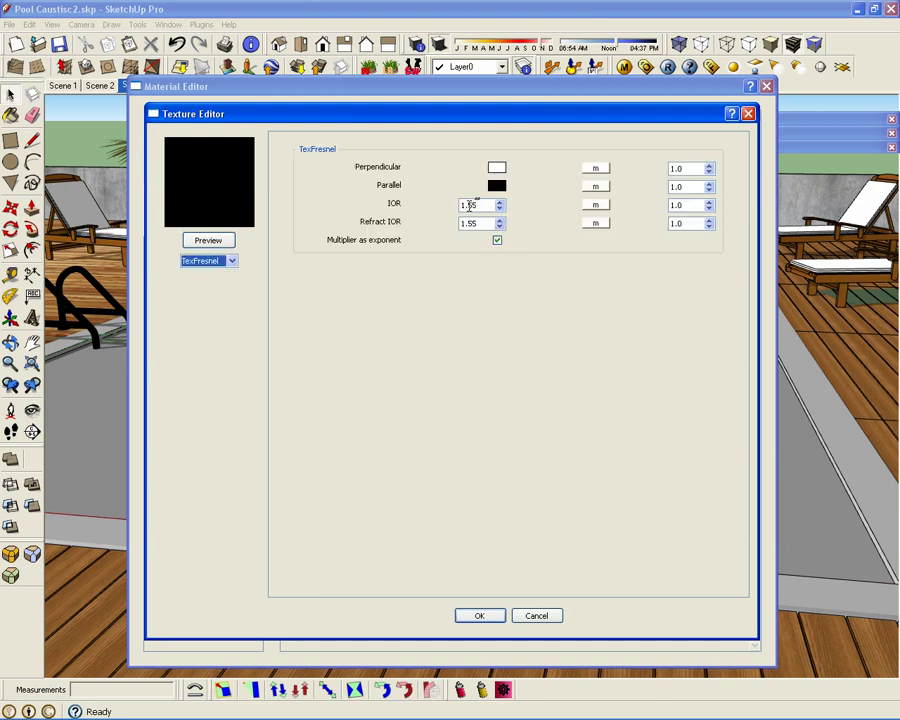
{"action": "left_click_drag", "start_coordinate": [469, 205], "coordinate": [496, 206]}
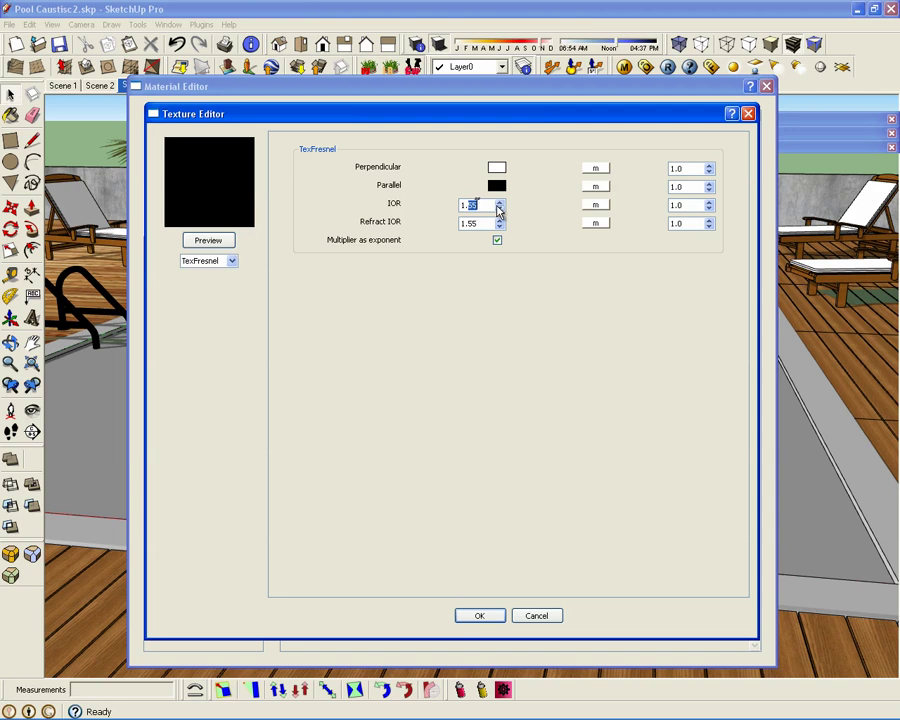
{"action": "type", "text": "33"}
{"action": "left_click", "coordinate": [485, 615]}
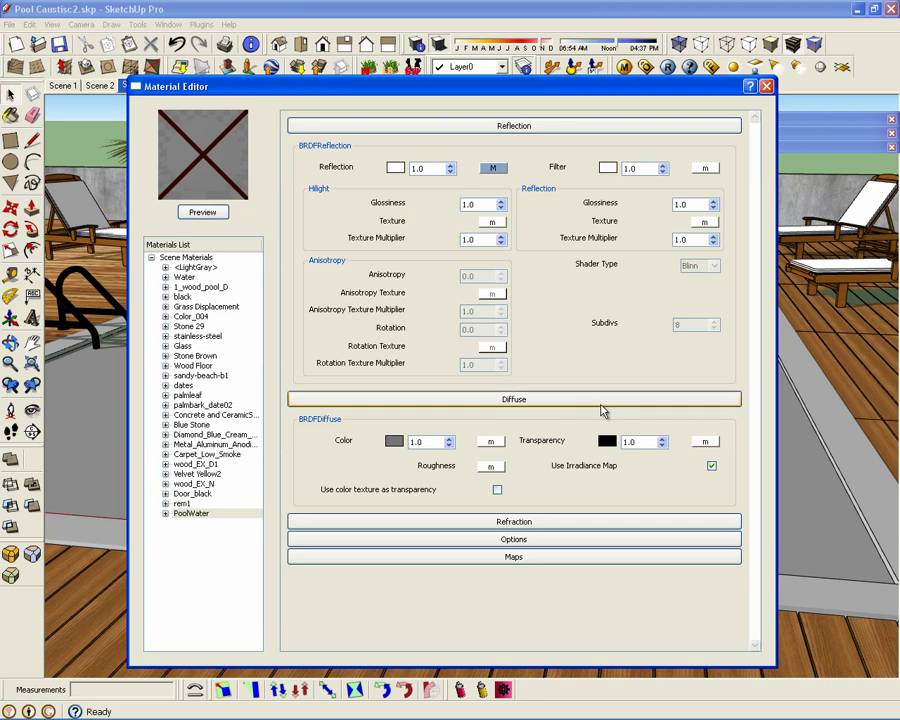
Step: Set the refraction IOR of the PoolWater material to 1.33
{"action": "left_click", "coordinate": [619, 127]}
{"action": "left_click", "coordinate": [573, 263]}
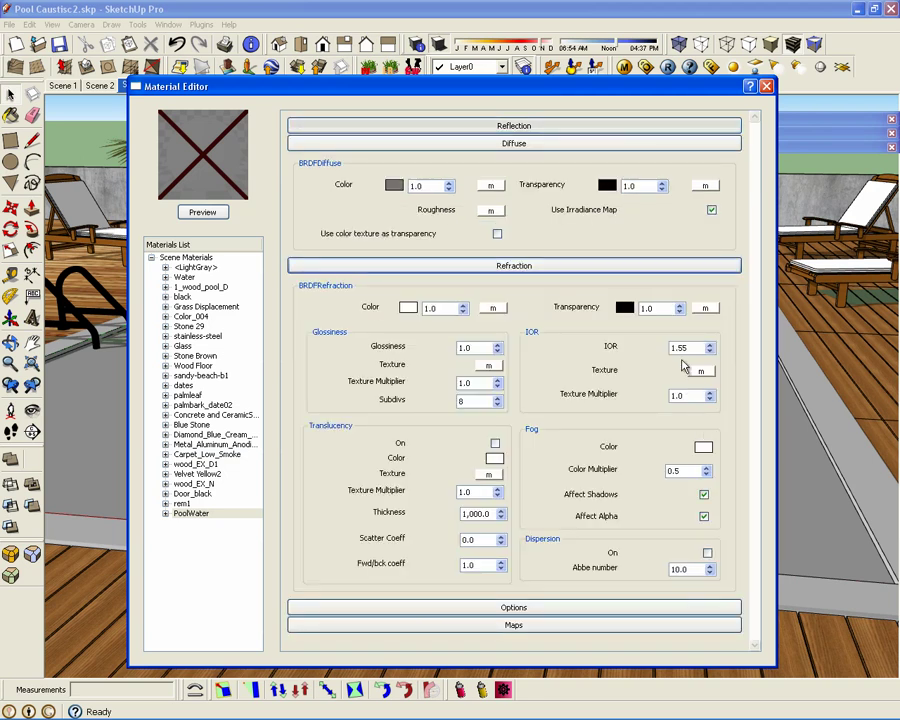
{"action": "double_click", "coordinate": [683, 347]}
{"action": "type", "text": "1.33"}
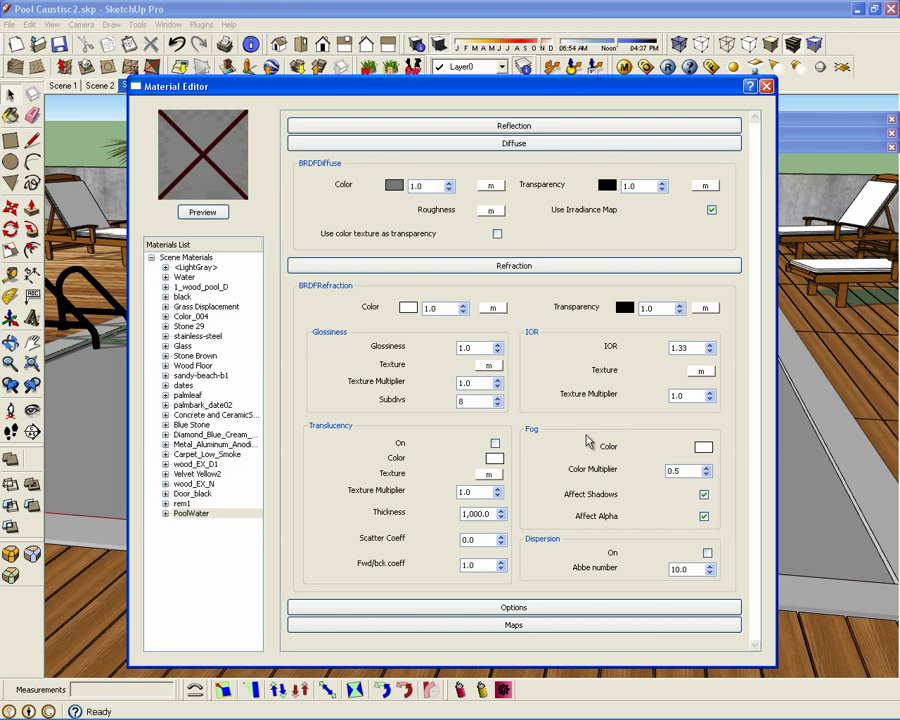
Step: Set PoolWater's refraction fog to a pale blue with red 205 and green 247, and its color multiplier to 0.1
{"action": "left_click", "coordinate": [703, 448]}
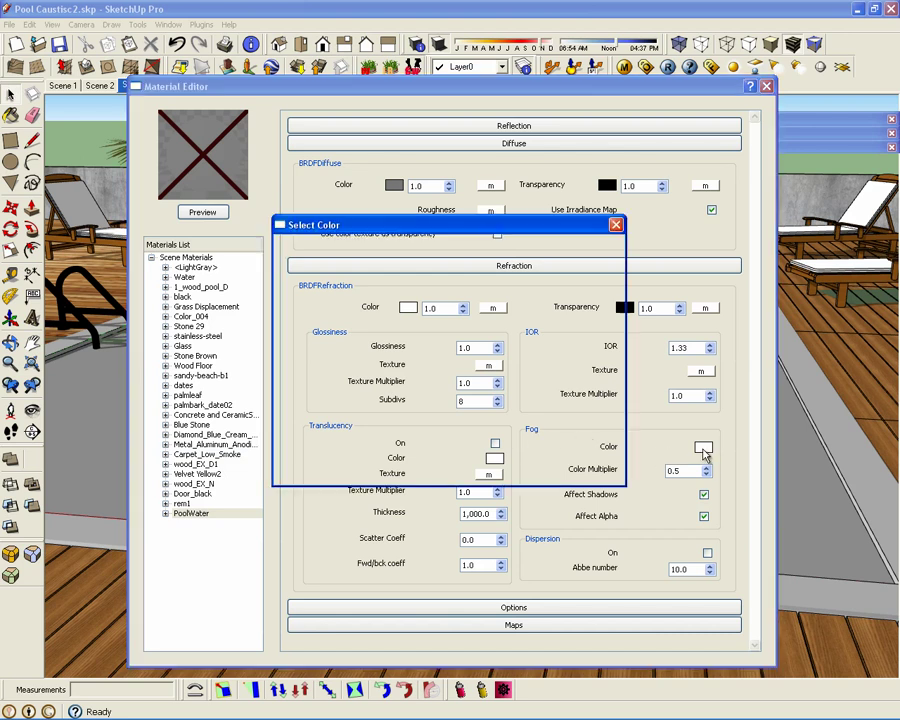
{"action": "left_click", "coordinate": [513, 356]}
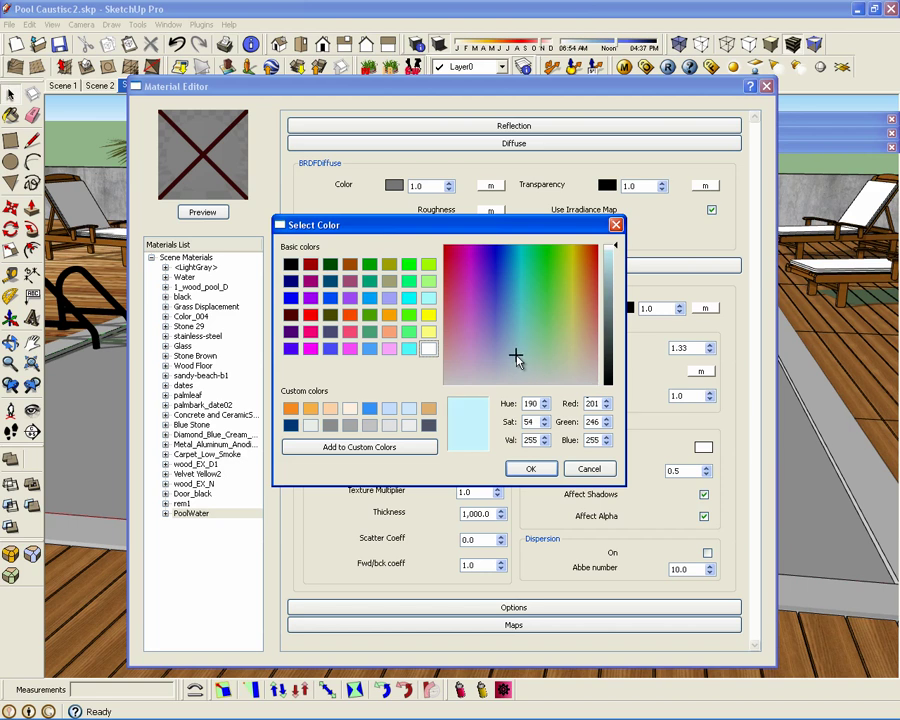
{"action": "double_click", "coordinate": [591, 403]}
{"action": "type", "text": "205"}
{"action": "left_click", "coordinate": [597, 421]}
{"action": "key", "text": "BackSpace"}
{"action": "type", "text": "7"}
{"action": "left_click", "coordinate": [530, 469]}
{"action": "left_click", "coordinate": [675, 472]}
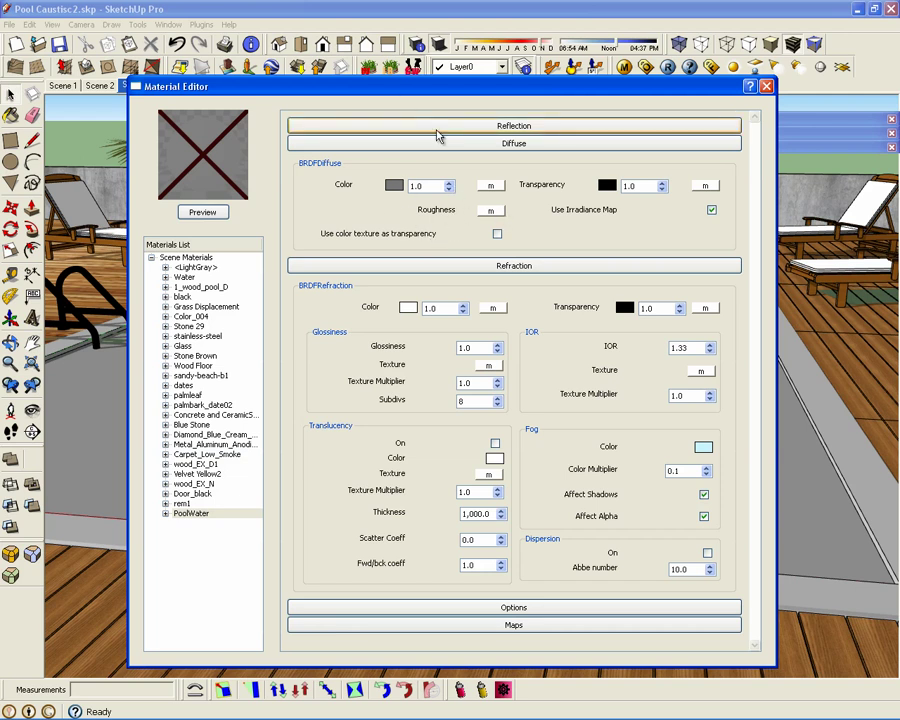
Step: Assign a TexBitmap map to PoolWater's diffuse color
{"action": "left_click", "coordinate": [489, 186]}
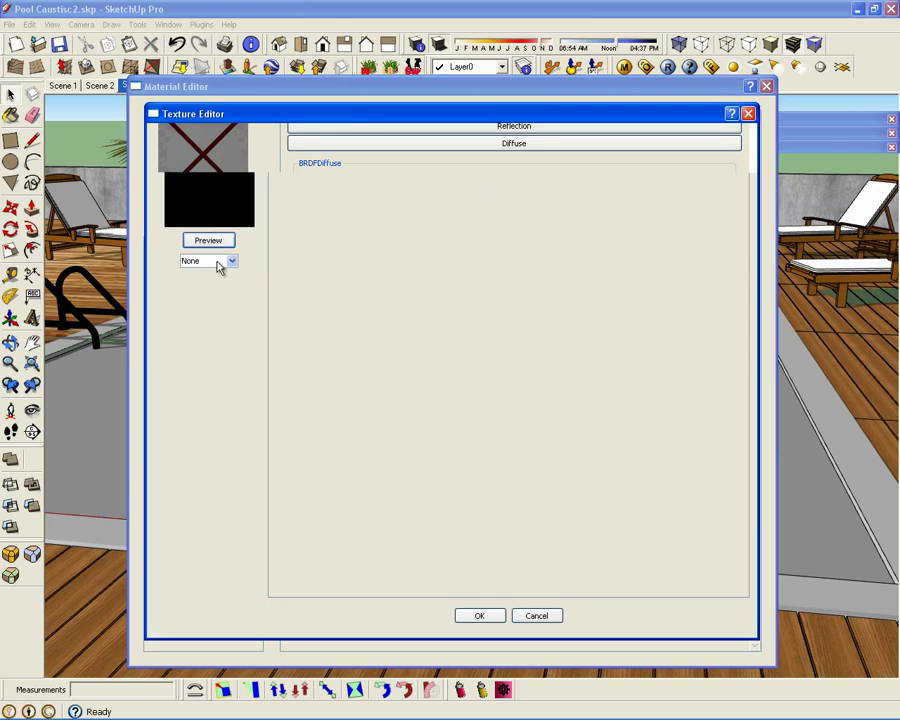
{"action": "left_click", "coordinate": [217, 262]}
{"action": "left_click", "coordinate": [203, 292]}
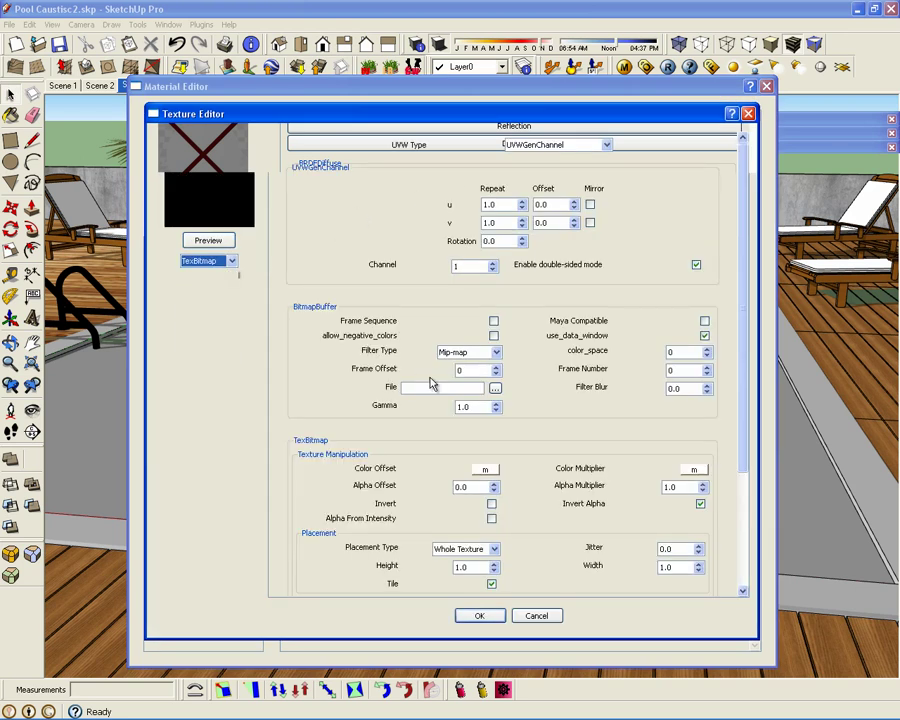
Step: Browse to the Pool House folder inside VfSU on drive E for the diffuse bitmap file
{"action": "left_click", "coordinate": [495, 389]}
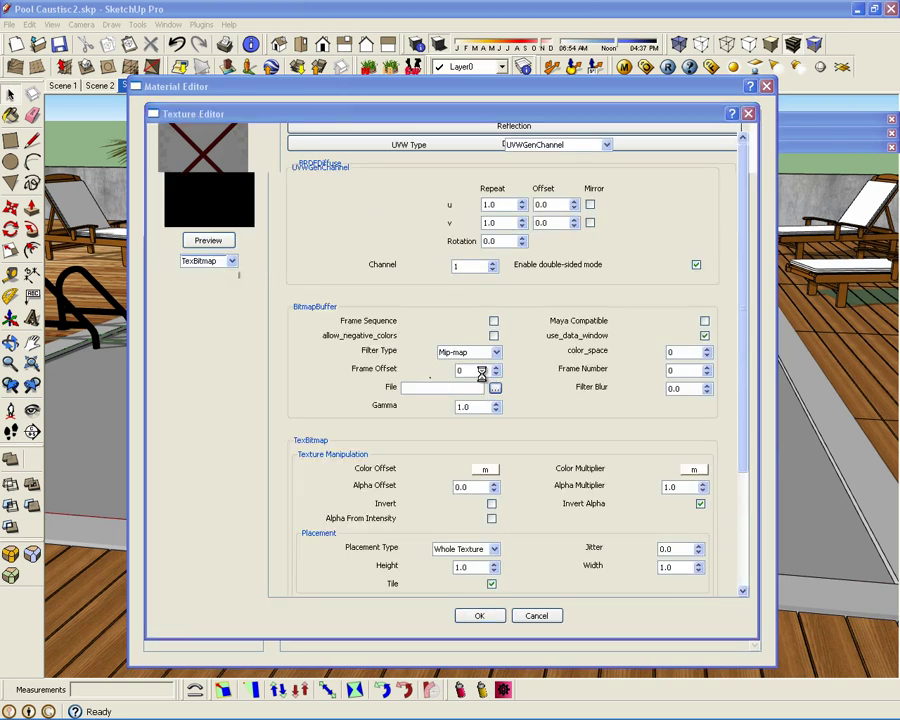
{"action": "left_click", "coordinate": [268, 366]}
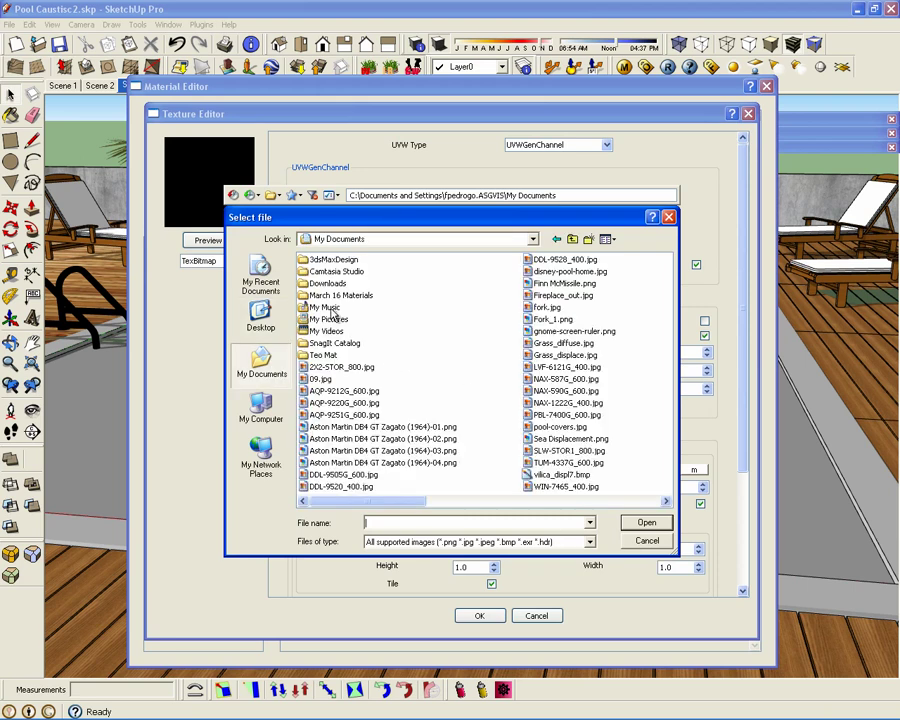
{"action": "left_click", "coordinate": [261, 407]}
{"action": "double_click", "coordinate": [327, 283]}
{"action": "left_click", "coordinate": [326, 286]}
{"action": "double_click", "coordinate": [326, 285]}
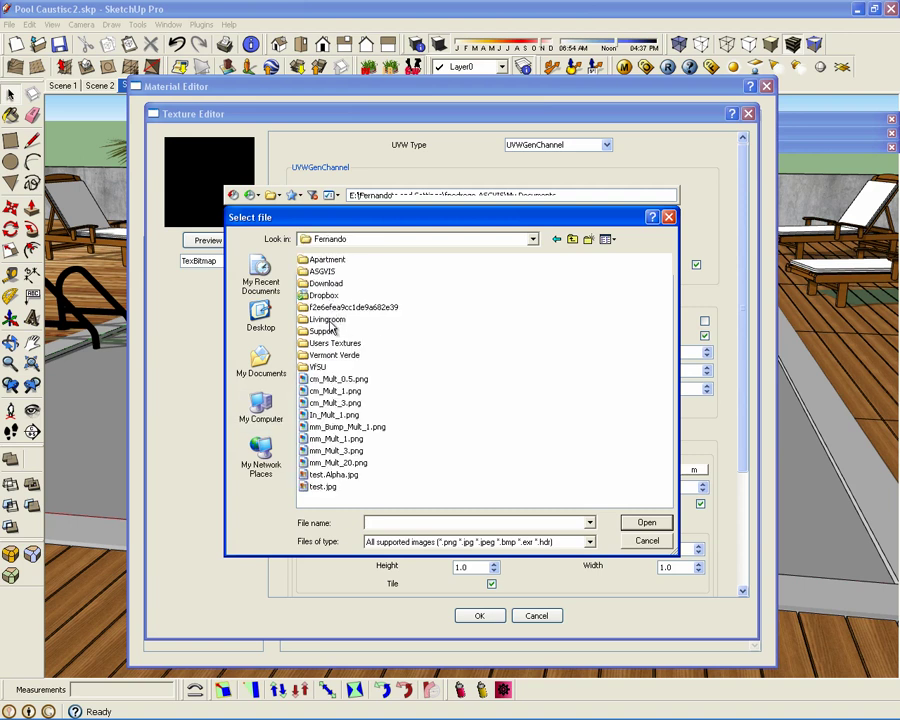
{"action": "double_click", "coordinate": [323, 364]}
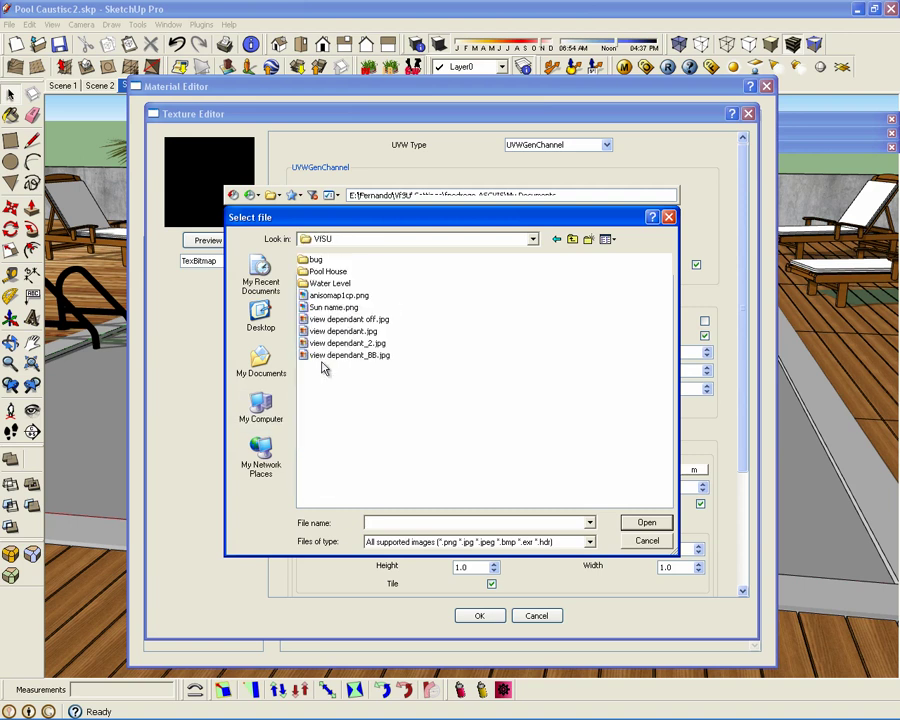
{"action": "double_click", "coordinate": [328, 271]}
Step: Show the image files as thumbnails and load Sea Displacement.png as the diffuse bitmap, accepting the texture
{"action": "left_click", "coordinate": [608, 239]}
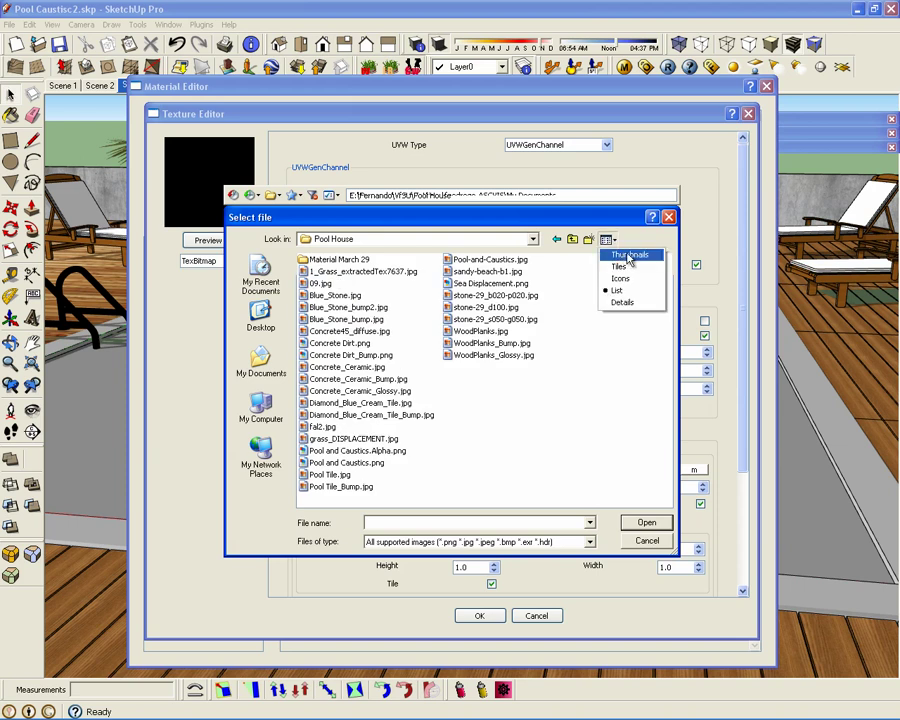
{"action": "left_click", "coordinate": [624, 250]}
{"action": "left_click_drag", "start_coordinate": [671, 329], "coordinate": [663, 393]}
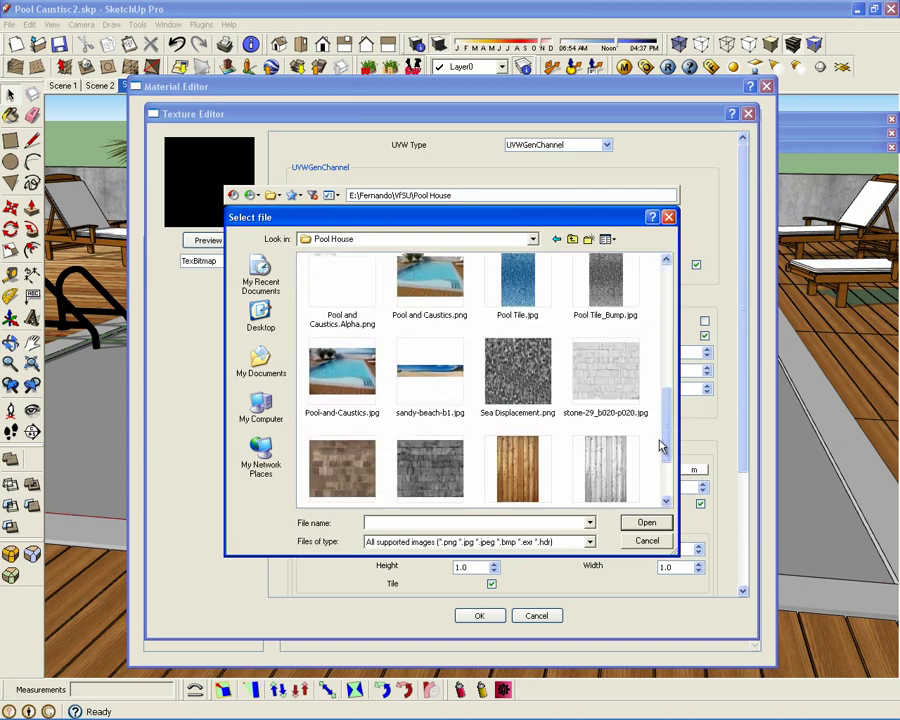
{"action": "left_click", "coordinate": [515, 375]}
{"action": "double_click", "coordinate": [516, 377]}
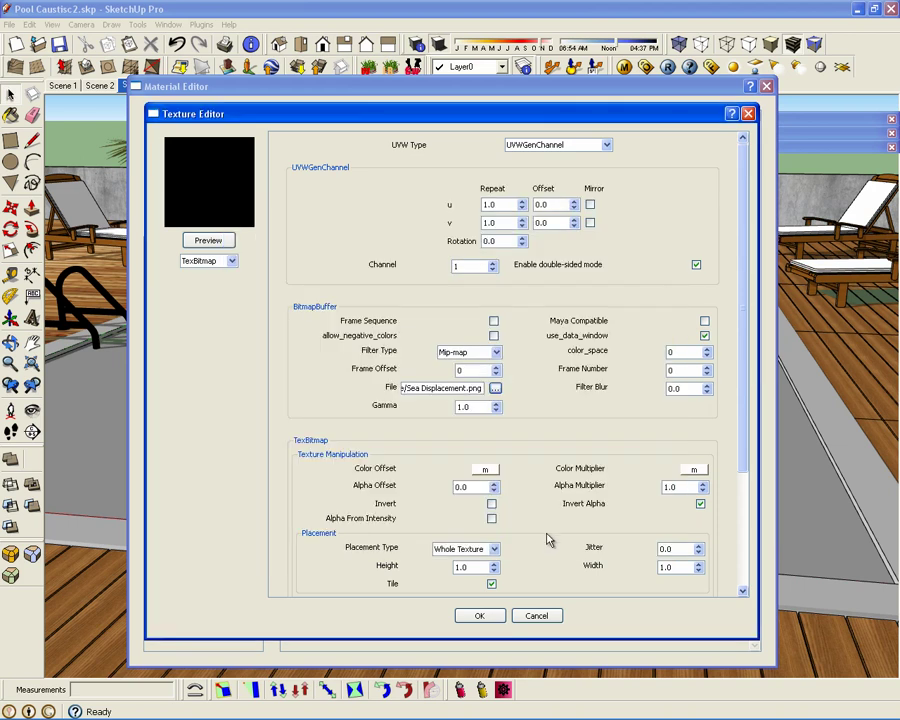
{"action": "left_click", "coordinate": [483, 616]}
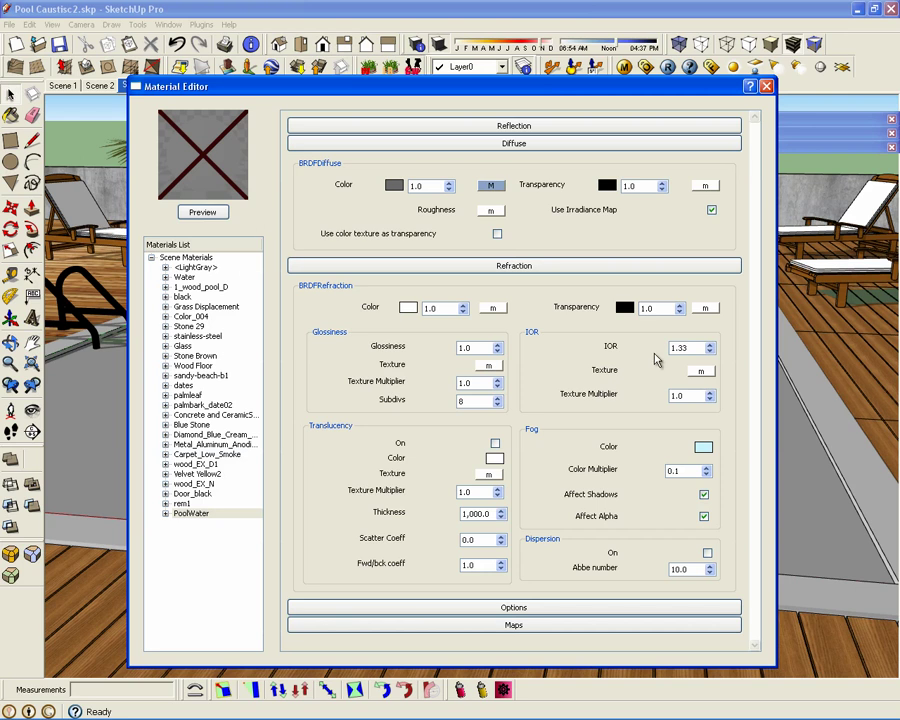
Step: Close the V-Ray material editor and the rendered image, and display the model's SketchUp materials
{"action": "left_click", "coordinate": [766, 86]}
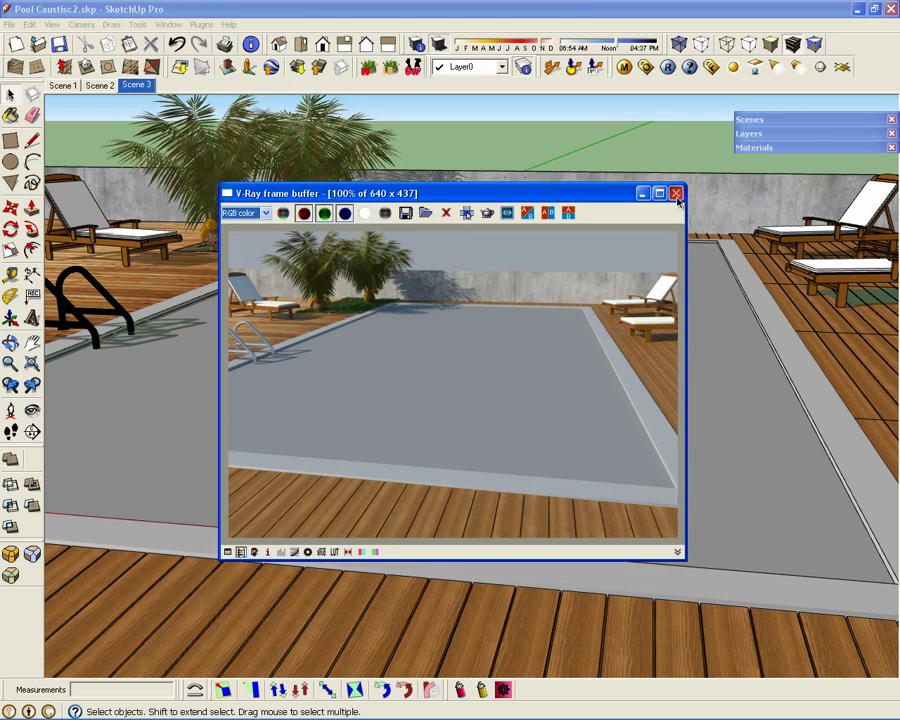
{"action": "left_click", "coordinate": [676, 193]}
{"action": "left_click", "coordinate": [762, 148]}
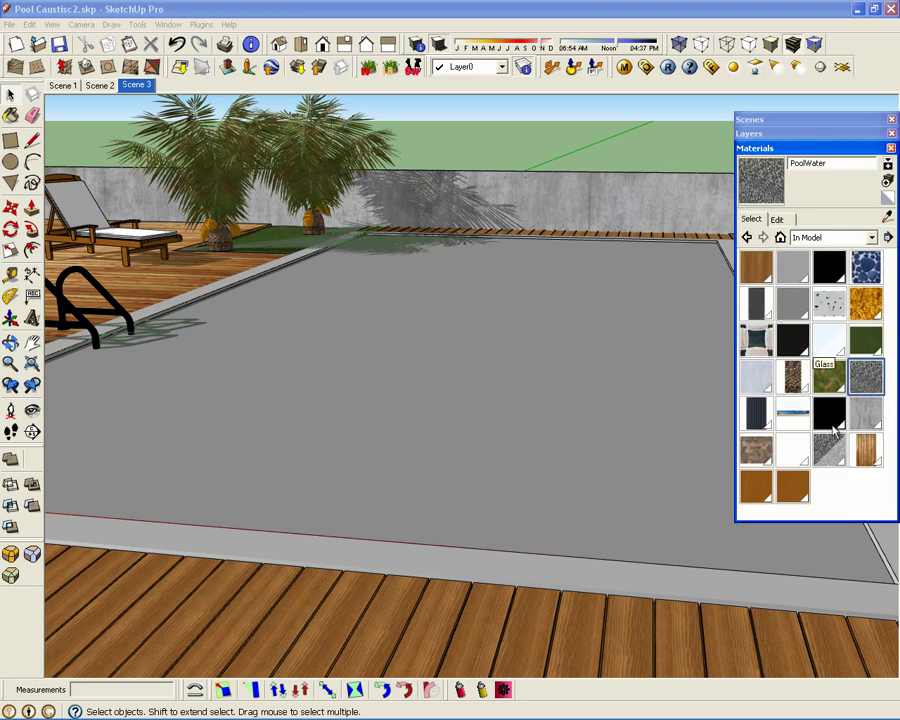
Step: Paint the pool's water surface inside its group with the PoolWater material and leave the group
{"action": "left_click", "coordinate": [866, 378]}
{"action": "key", "text": "space"}
{"action": "left_click", "coordinate": [590, 417]}
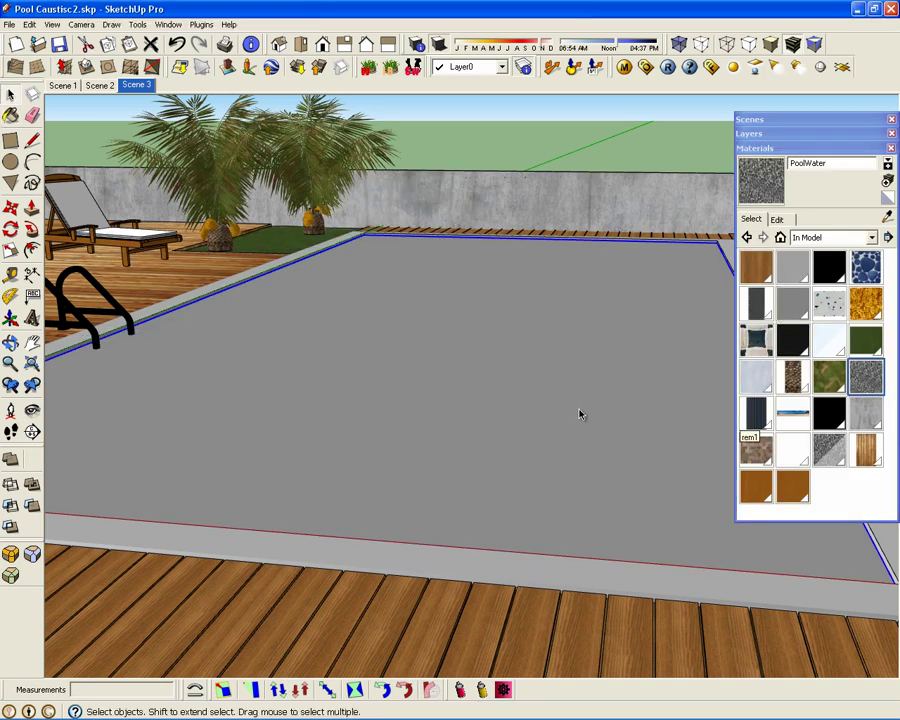
{"action": "double_click", "coordinate": [580, 414]}
{"action": "key", "text": "b"}
{"action": "left_click", "coordinate": [600, 395]}
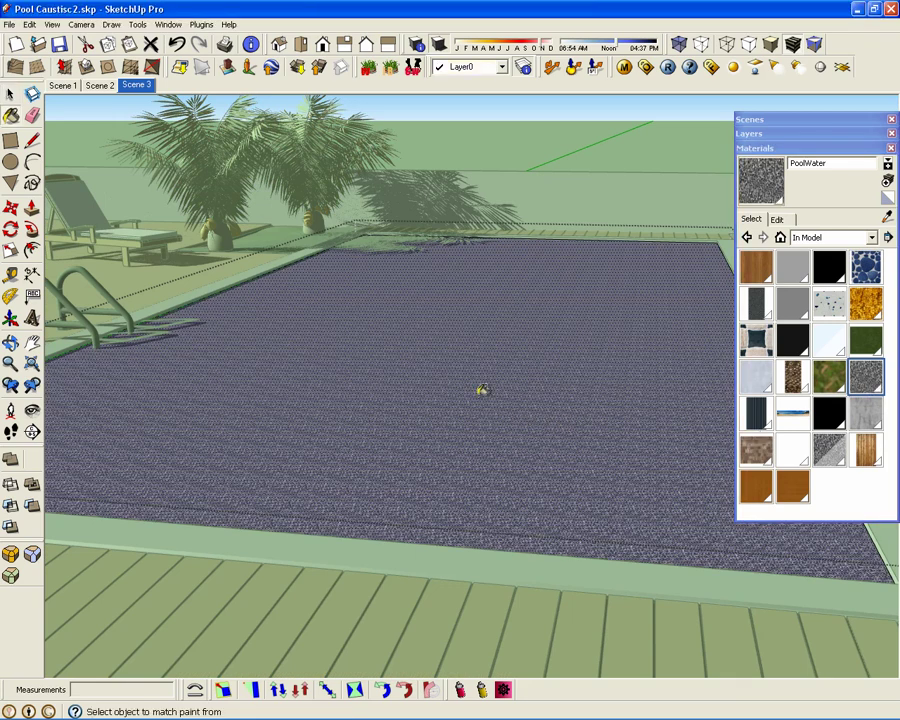
{"action": "left_click", "coordinate": [10, 95]}
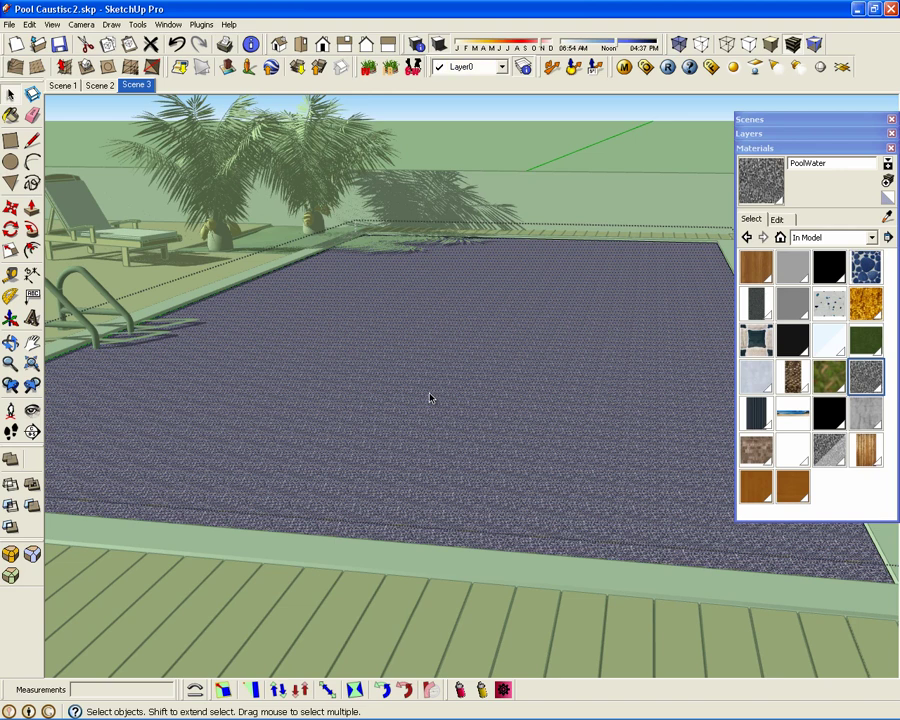
{"action": "key", "text": "Escape"}
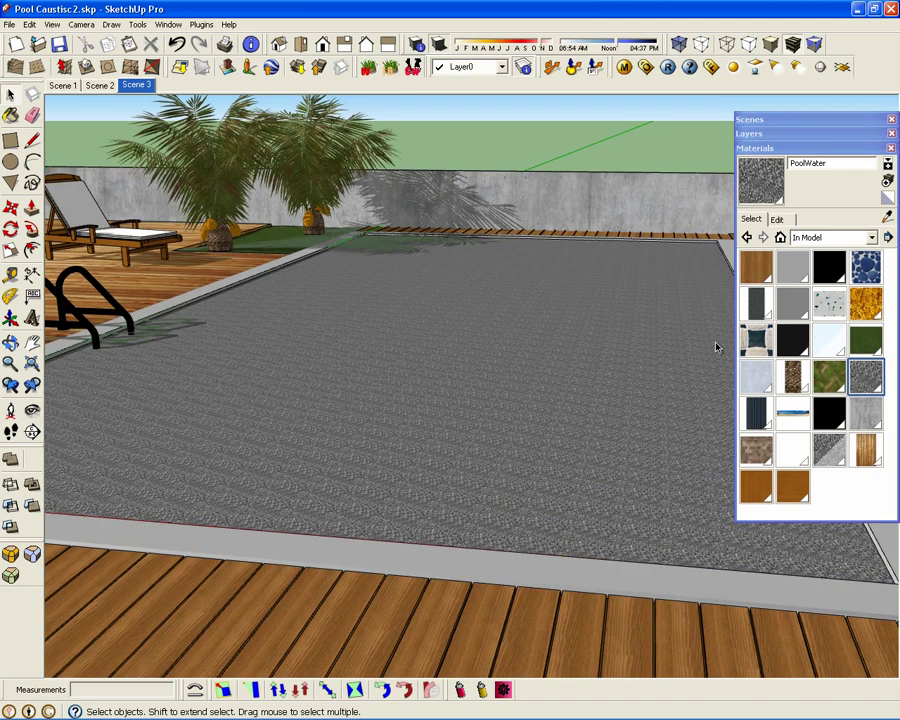
Step: Unlink the PoolWater texture's proportions and set its size to 40' wide by 30' high
{"action": "left_click", "coordinate": [780, 220]}
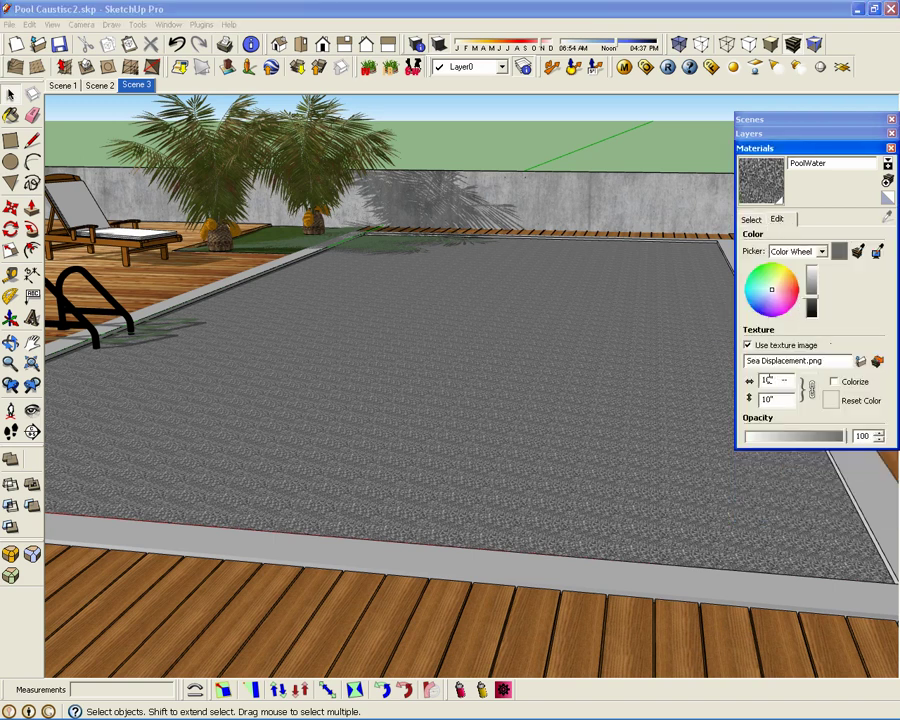
{"action": "left_click", "coordinate": [812, 390]}
{"action": "double_click", "coordinate": [770, 381]}
{"action": "type", "text": "40"}
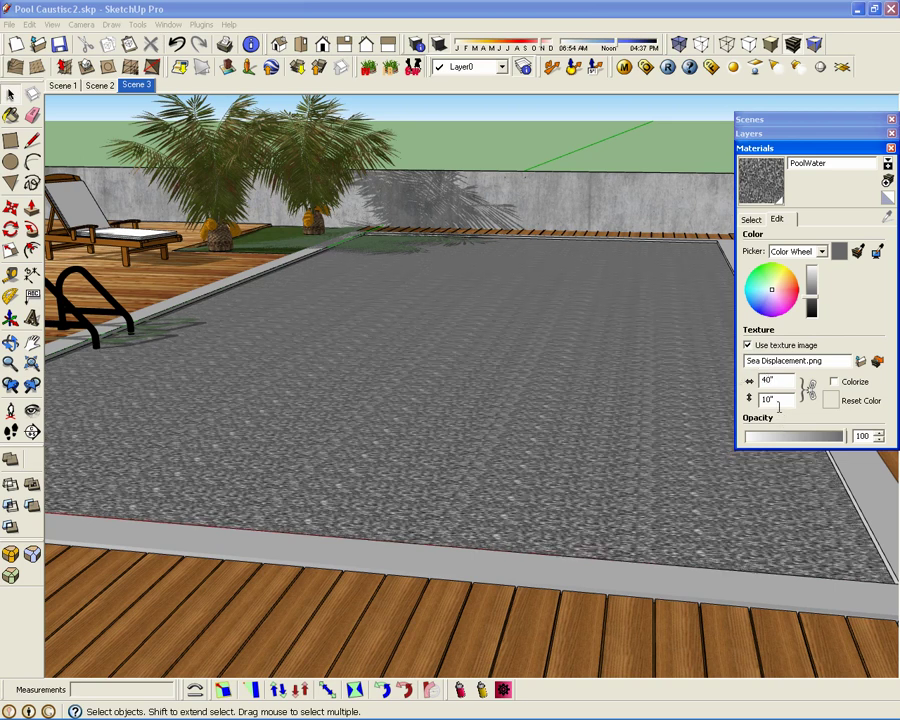
{"action": "key", "text": "Tab"}
{"action": "left_click", "coordinate": [780, 379]}
{"action": "type", "text": "40'"}
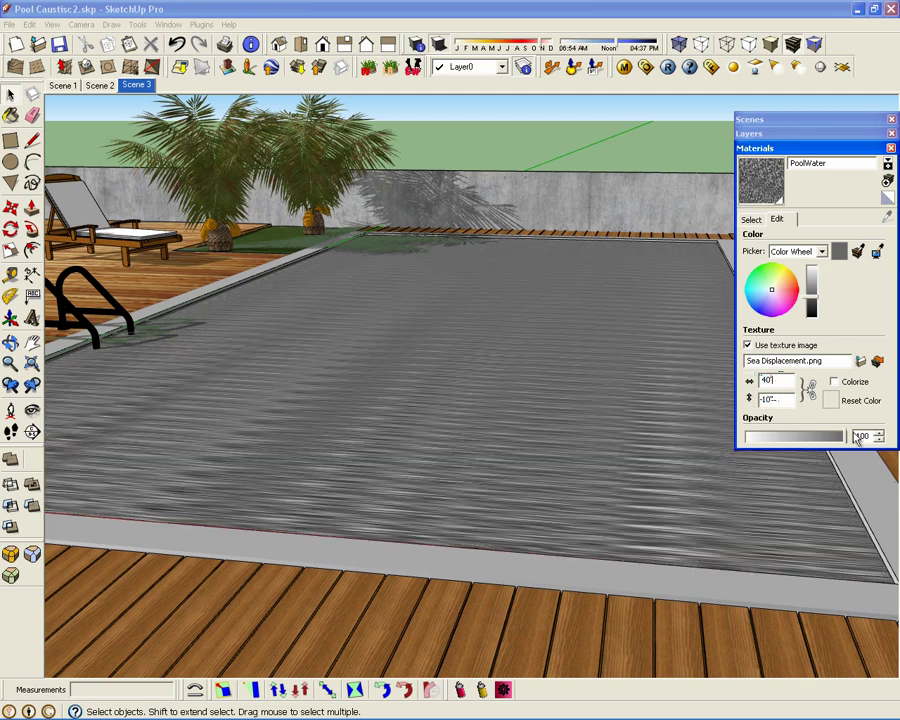
{"action": "left_click", "coordinate": [758, 399]}
{"action": "type", "text": "30'"}
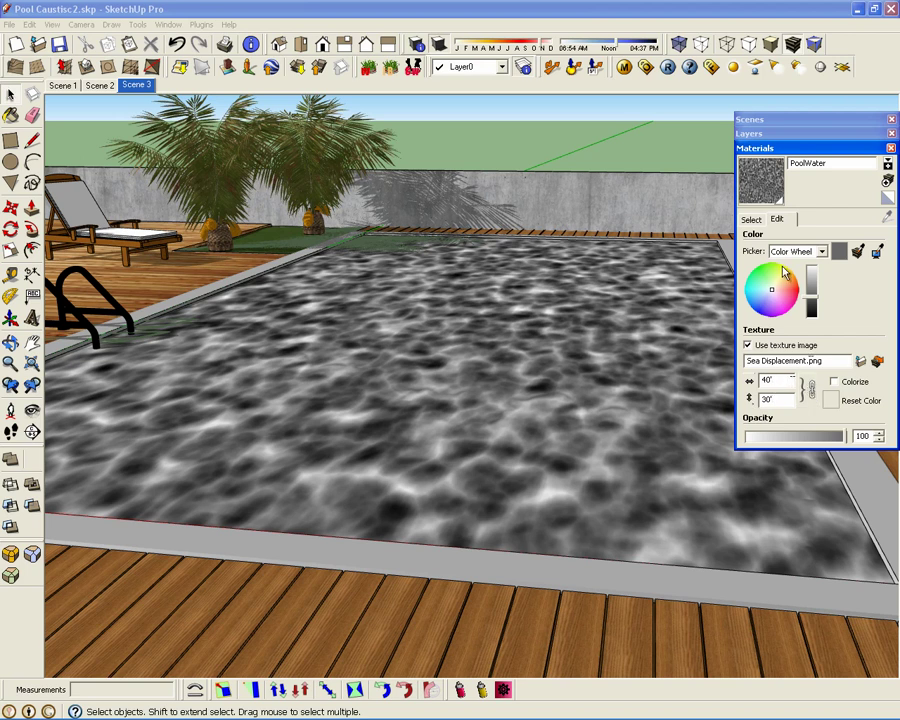
Step: Reopen the V-Ray material editor and refresh the preview of the PoolWater material
{"action": "left_click", "coordinate": [624, 67]}
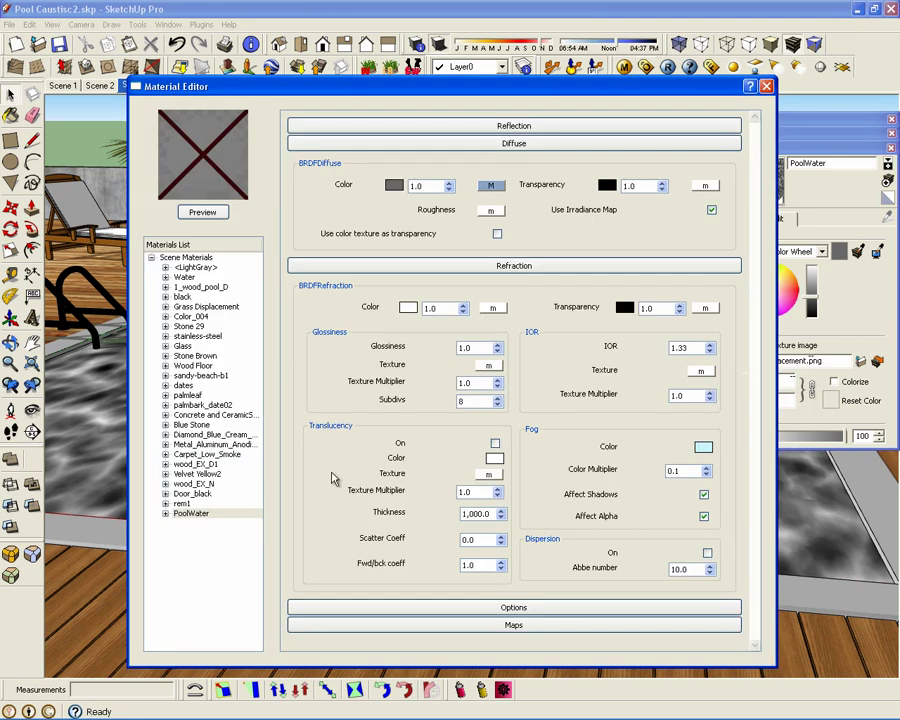
{"action": "left_click", "coordinate": [207, 211]}
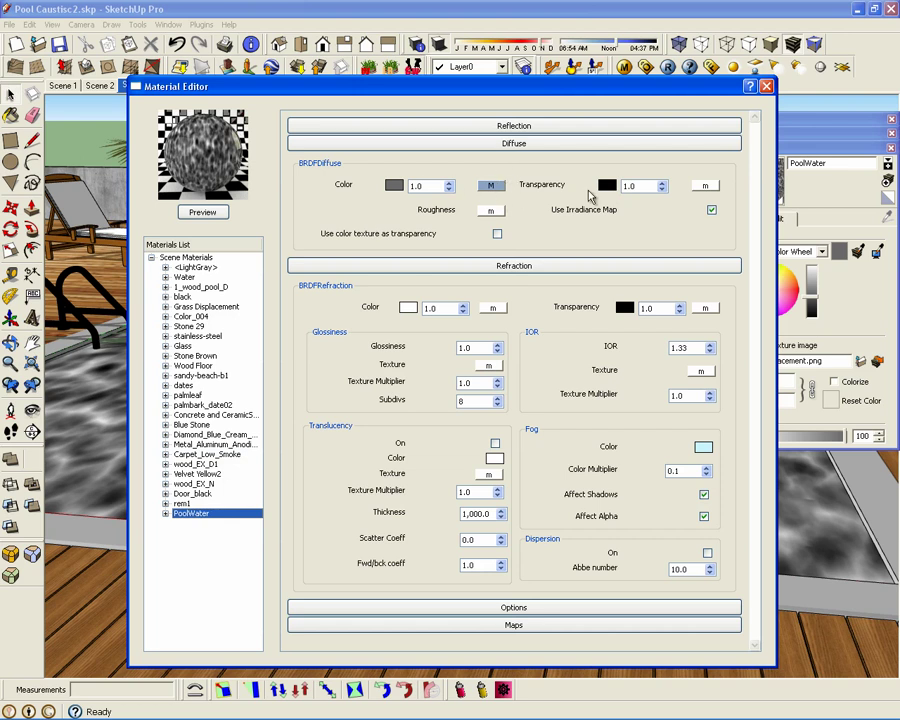
{"action": "left_click", "coordinate": [706, 187]}
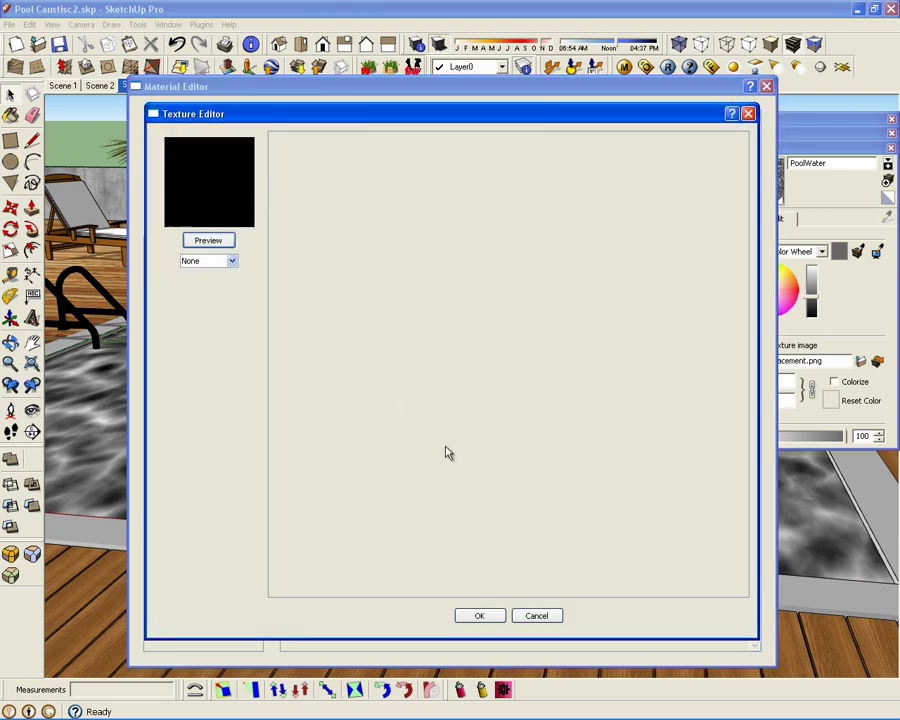
{"action": "left_click", "coordinate": [537, 616]}
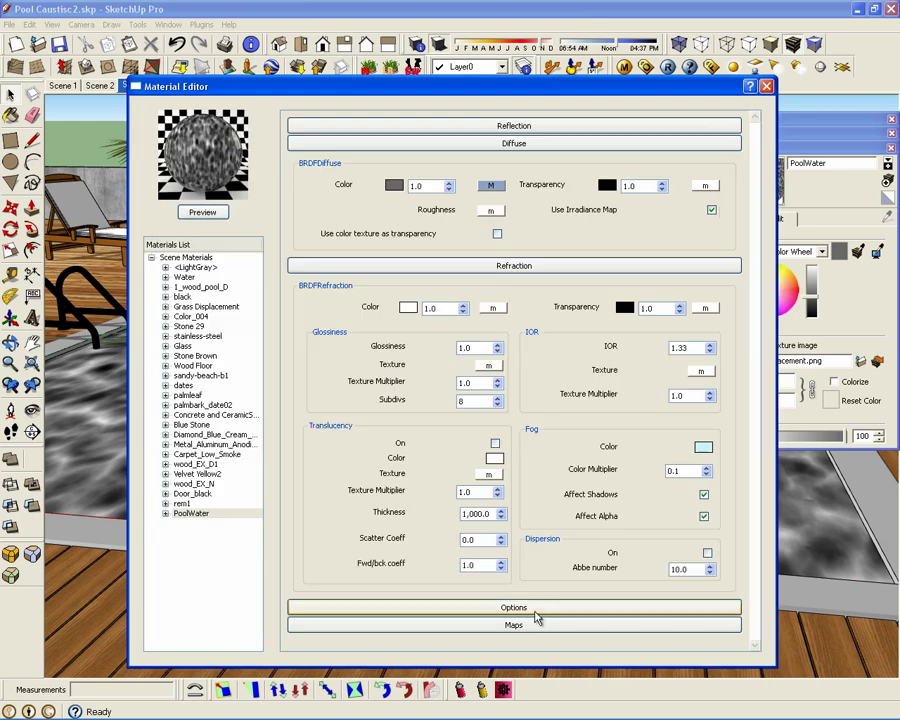
Step: Assign a white TexAColor map to PoolWater's diffuse transparency and refresh the material preview
{"action": "left_click", "coordinate": [707, 188]}
{"action": "left_click", "coordinate": [210, 259]}
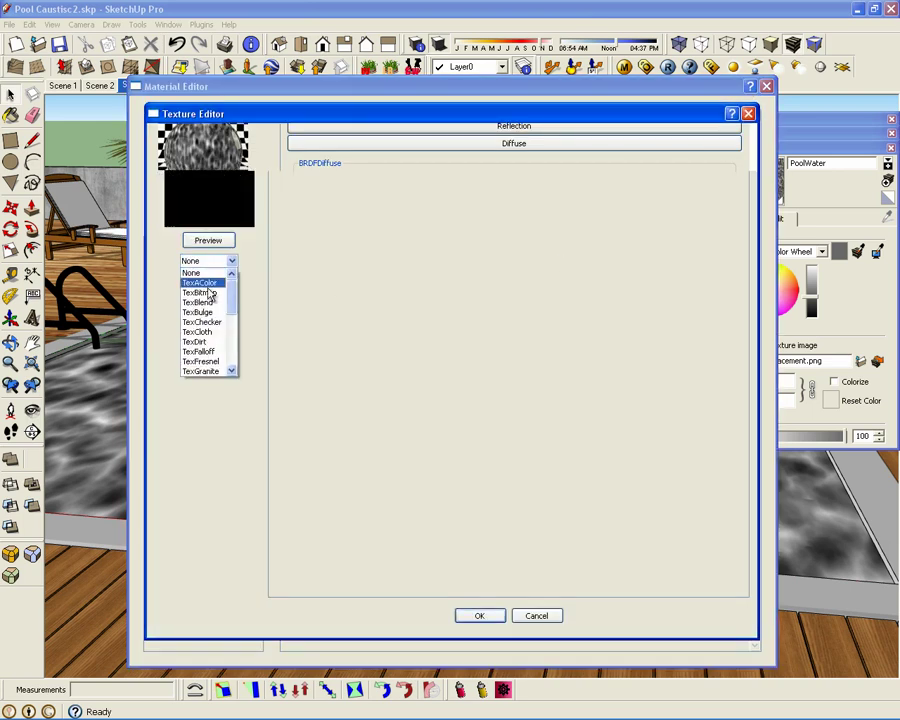
{"action": "left_click", "coordinate": [210, 281]}
{"action": "left_click", "coordinate": [498, 163]}
{"action": "left_click", "coordinate": [429, 350]}
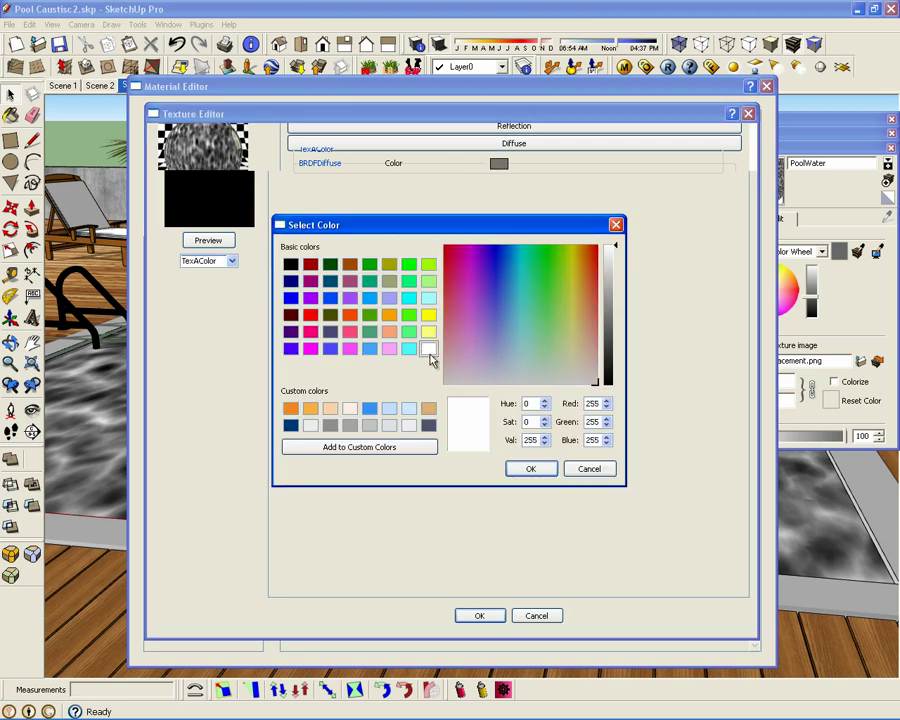
{"action": "left_click", "coordinate": [538, 471]}
{"action": "left_click", "coordinate": [478, 617]}
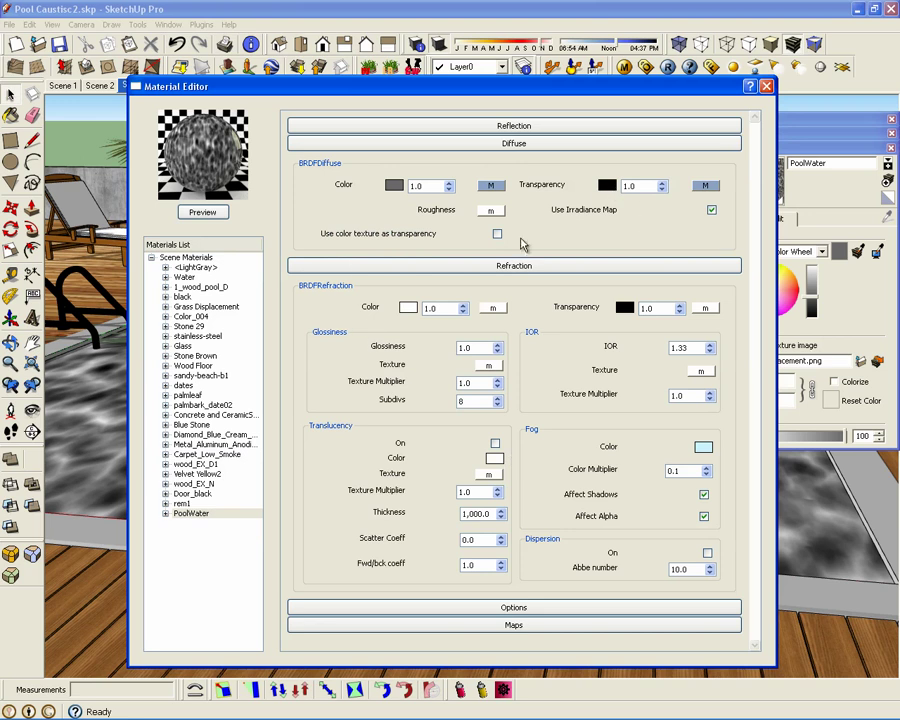
{"action": "left_click", "coordinate": [202, 212]}
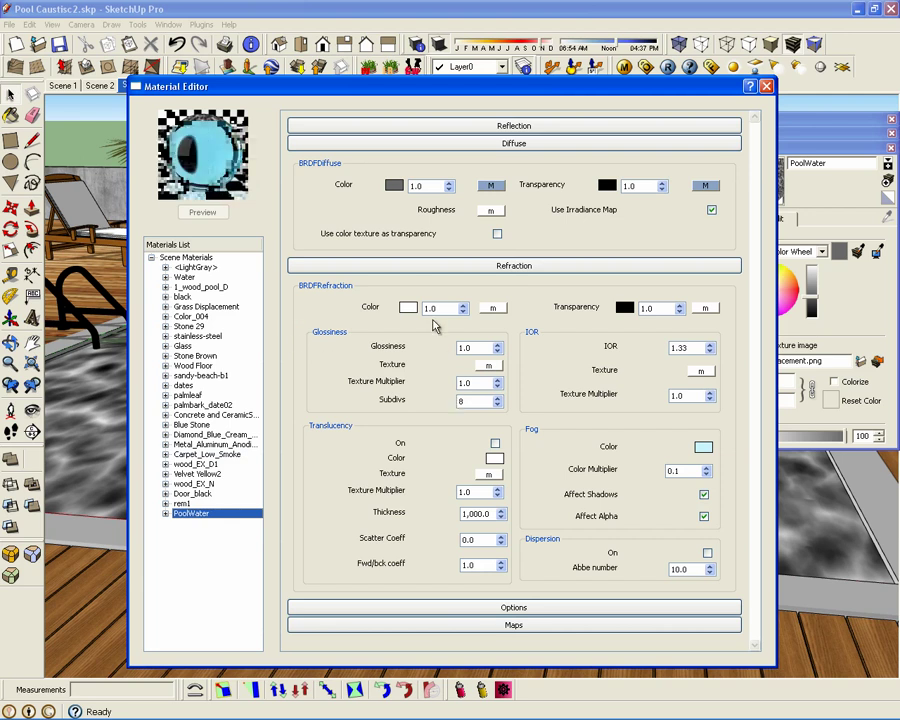
Step: Collapse the diffuse and refraction settings, then enable PoolWater's displacement map with a TexBitmap texture
{"action": "left_click", "coordinate": [479, 146]}
{"action": "left_click", "coordinate": [500, 162]}
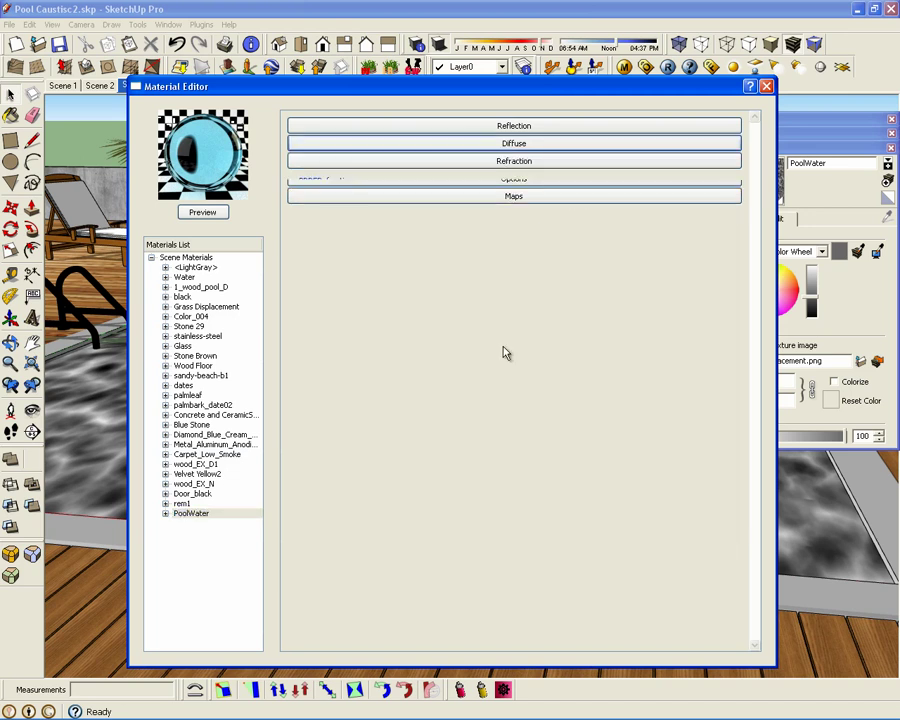
{"action": "left_click", "coordinate": [497, 200]}
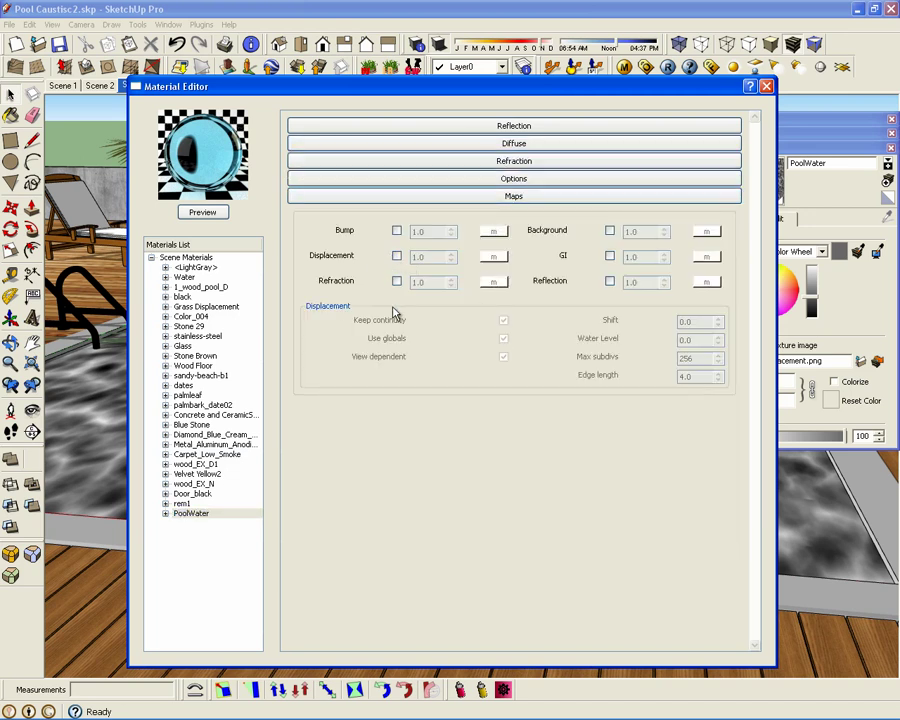
{"action": "left_click", "coordinate": [397, 256]}
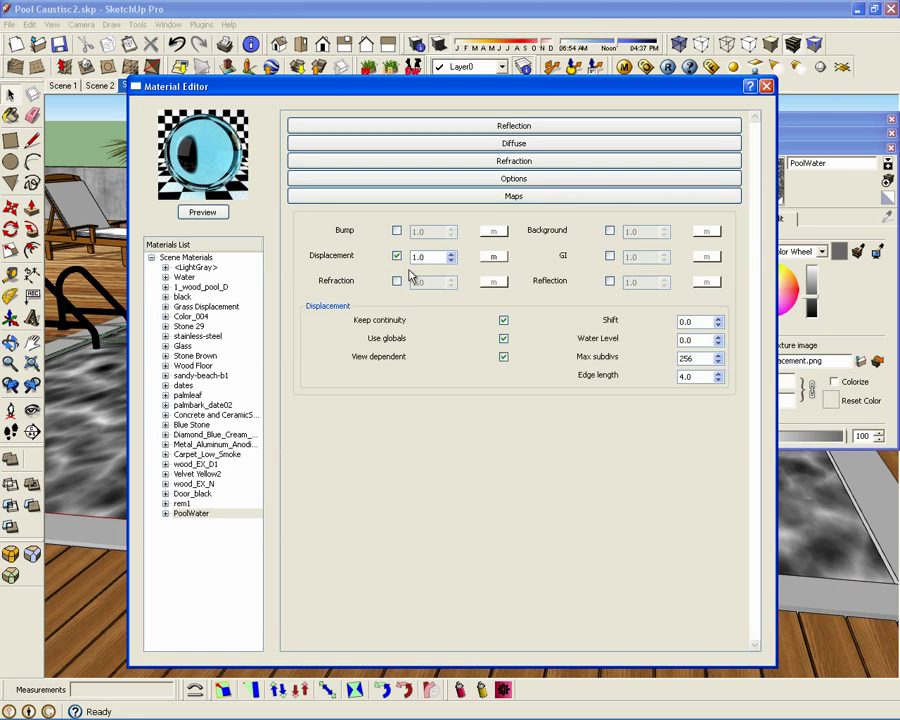
{"action": "left_click", "coordinate": [492, 258]}
{"action": "left_click", "coordinate": [208, 260]}
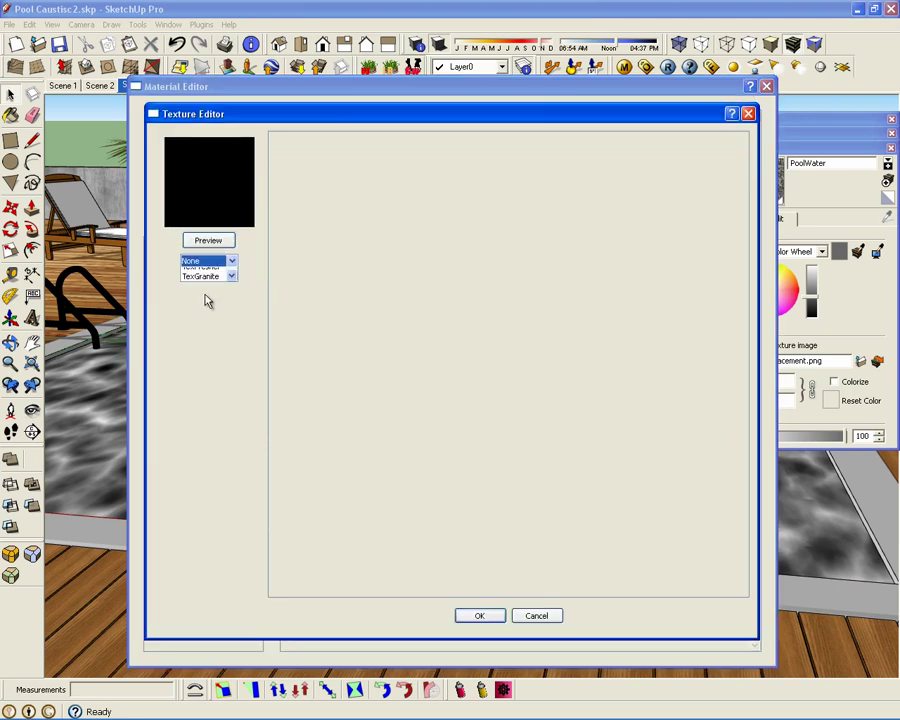
{"action": "left_click", "coordinate": [204, 300]}
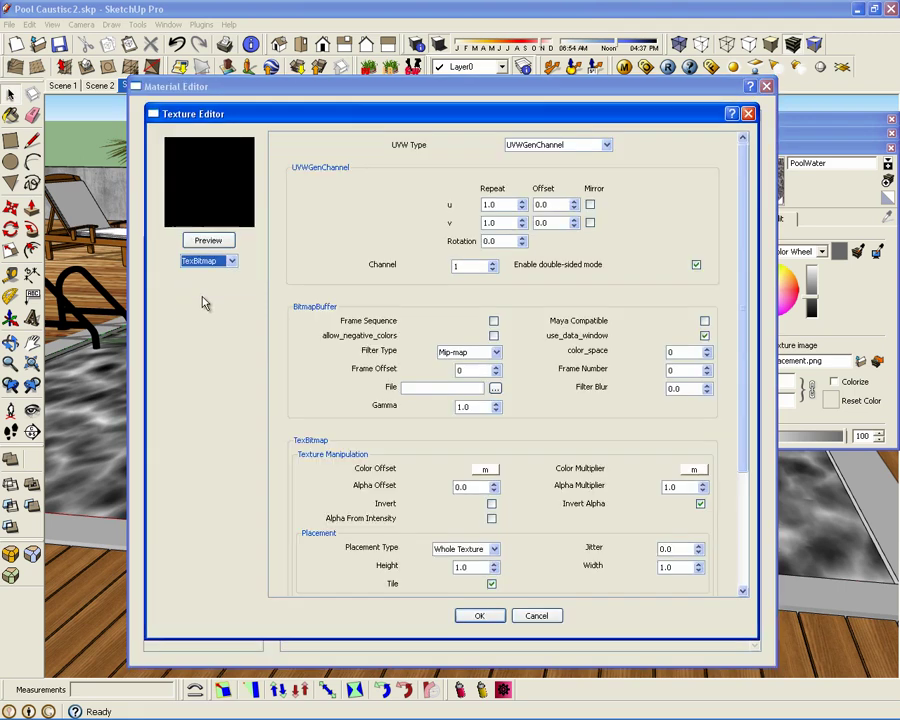
Step: Load Sea Displacement.png from the Pool House folder as the displacement bitmap and accept the texture
{"action": "left_click", "coordinate": [495, 389]}
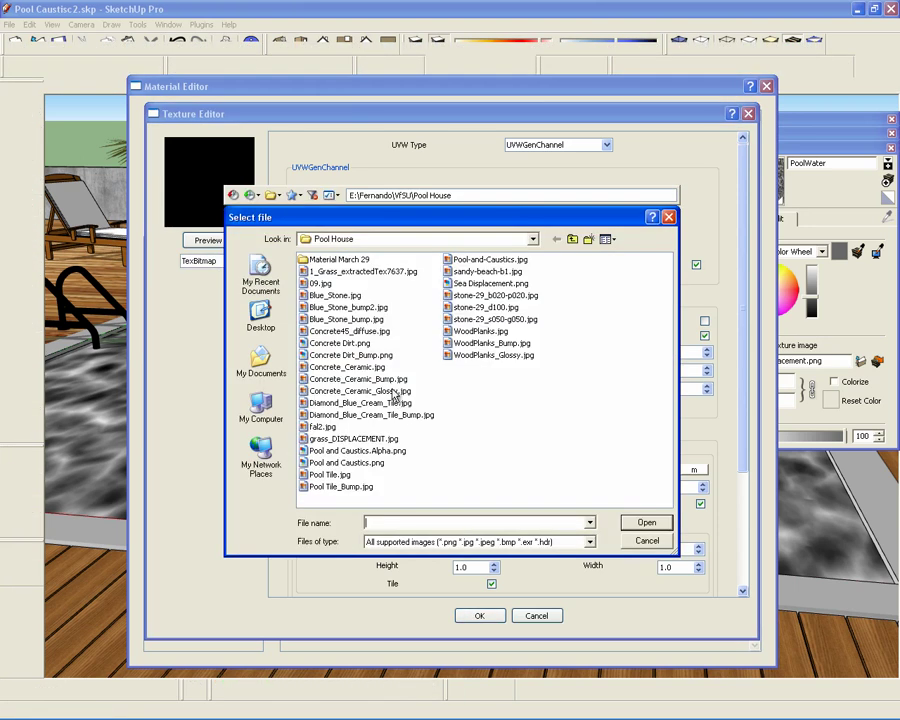
{"action": "left_click", "coordinate": [606, 239]}
{"action": "left_click", "coordinate": [622, 253]}
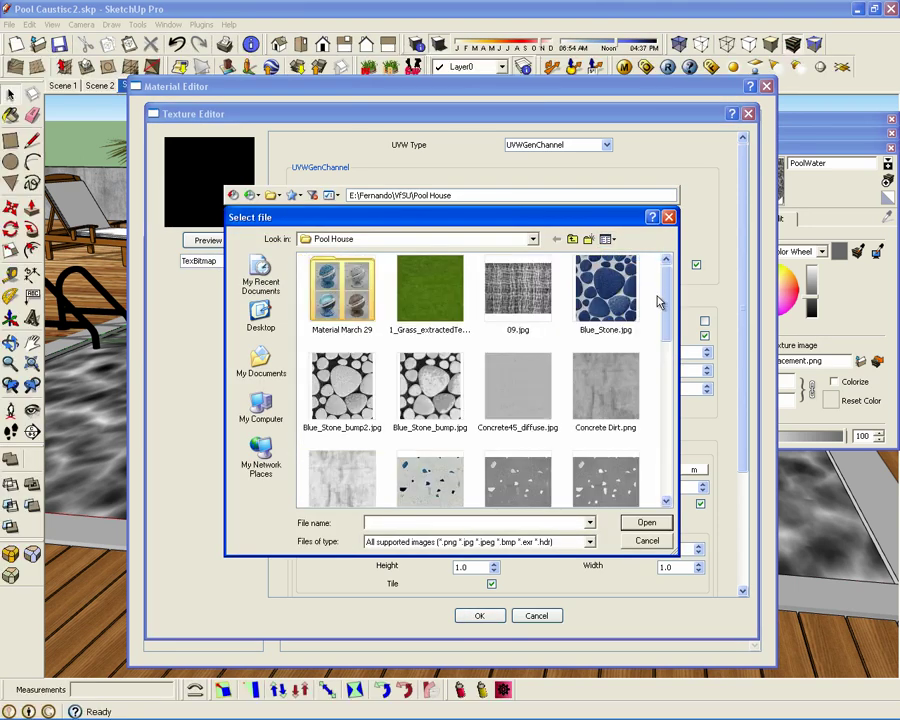
{"action": "scroll", "coordinate": [657, 402], "scroll_direction": "down", "scroll_amount": 5}
{"action": "double_click", "coordinate": [518, 410]}
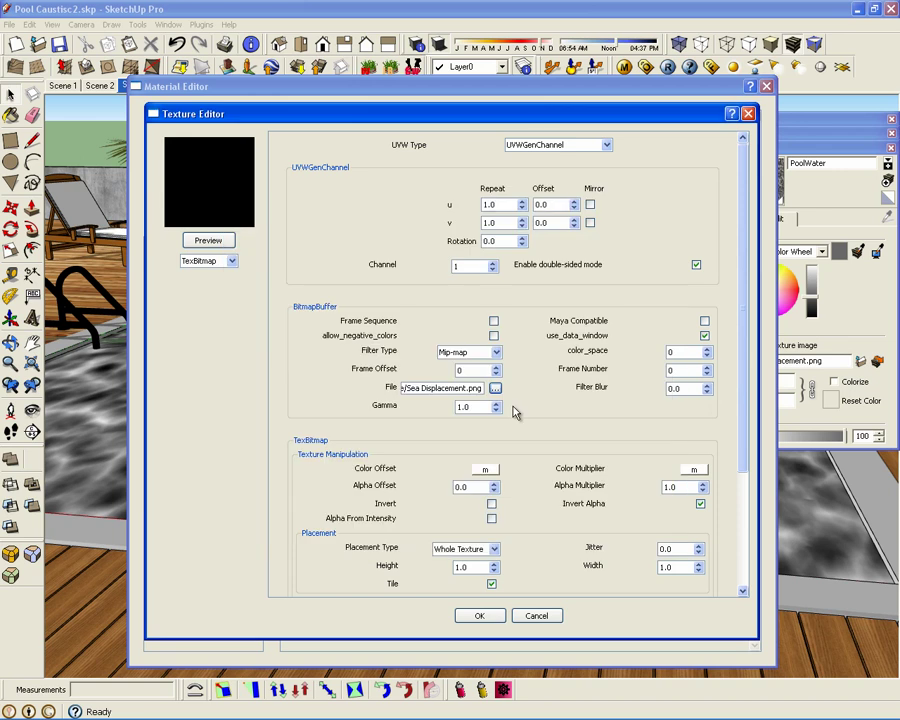
{"action": "left_click", "coordinate": [479, 617]}
{"action": "left_click", "coordinate": [480, 617]}
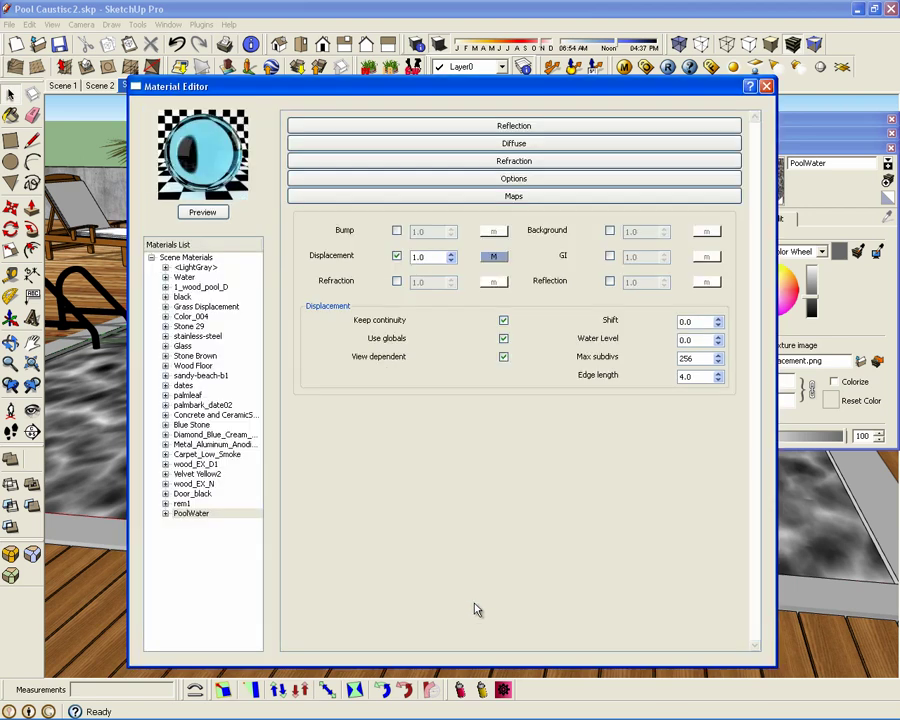
Step: Set PoolWater's displacement amount to 0.5, turn off Use globals and set the edge length to 12
{"action": "double_click", "coordinate": [422, 258]}
{"action": "left_click", "coordinate": [503, 338]}
{"action": "key", "text": "Tab"}
Step: Preview the displaced PoolWater material in the editor and render the pool scene with V-Ray
{"action": "left_click", "coordinate": [226, 213]}
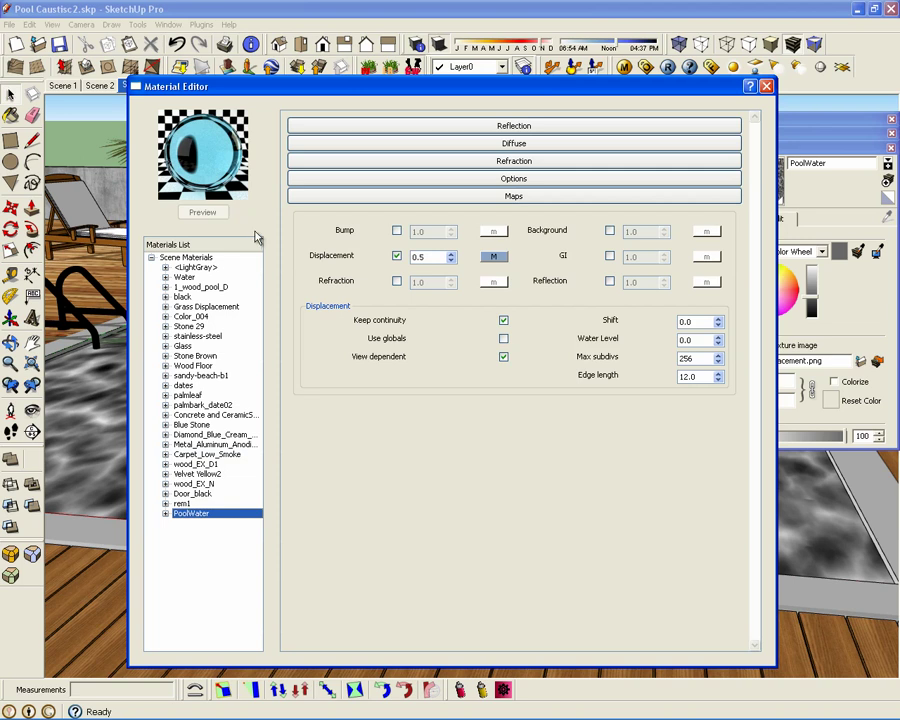
{"action": "left_click", "coordinate": [212, 214]}
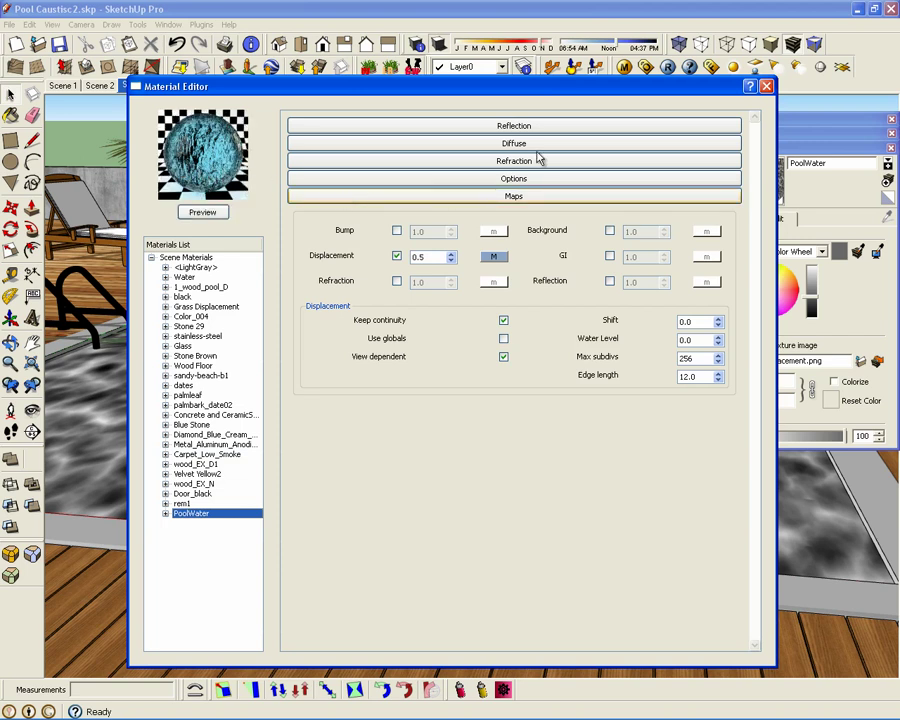
{"action": "left_click", "coordinate": [766, 86]}
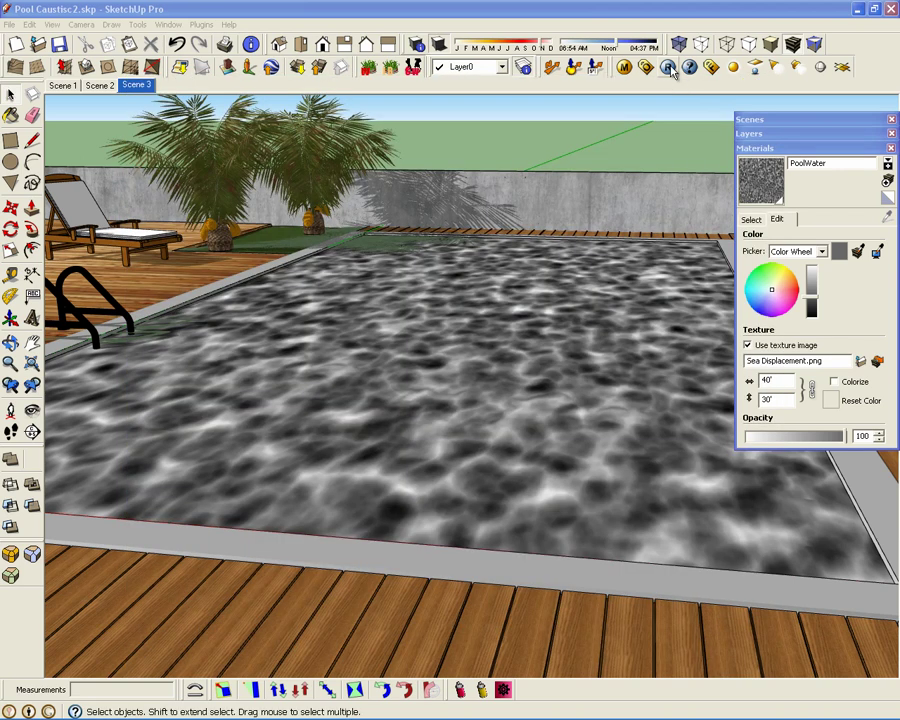
{"action": "left_click", "coordinate": [668, 67]}
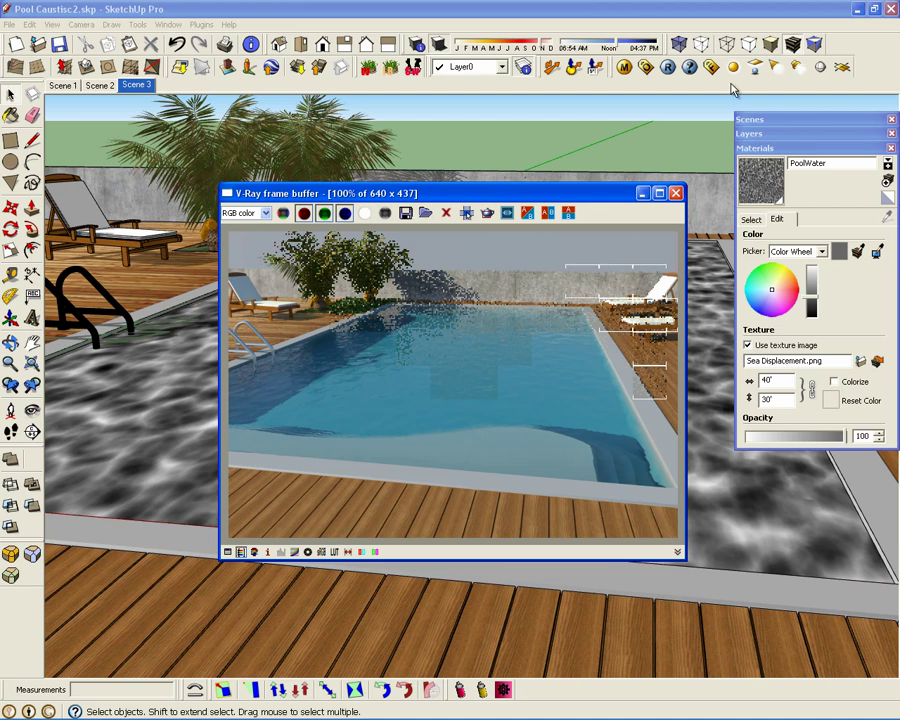
Step: Turn on caustics in the V-Ray render options and check the description of the caustics search distance
{"action": "left_click", "coordinate": [646, 67]}
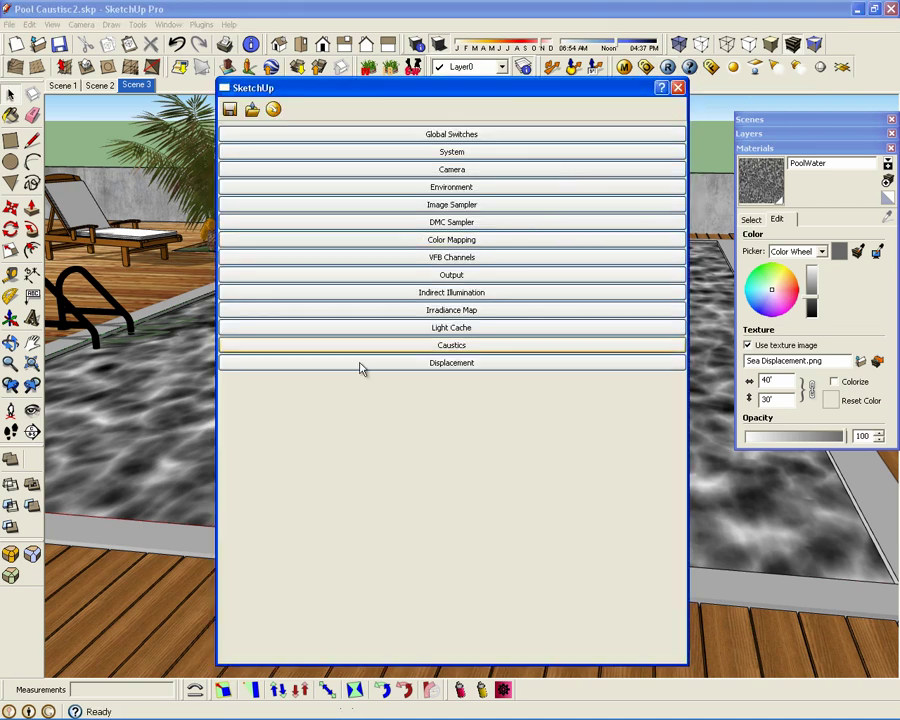
{"action": "left_click", "coordinate": [445, 346]}
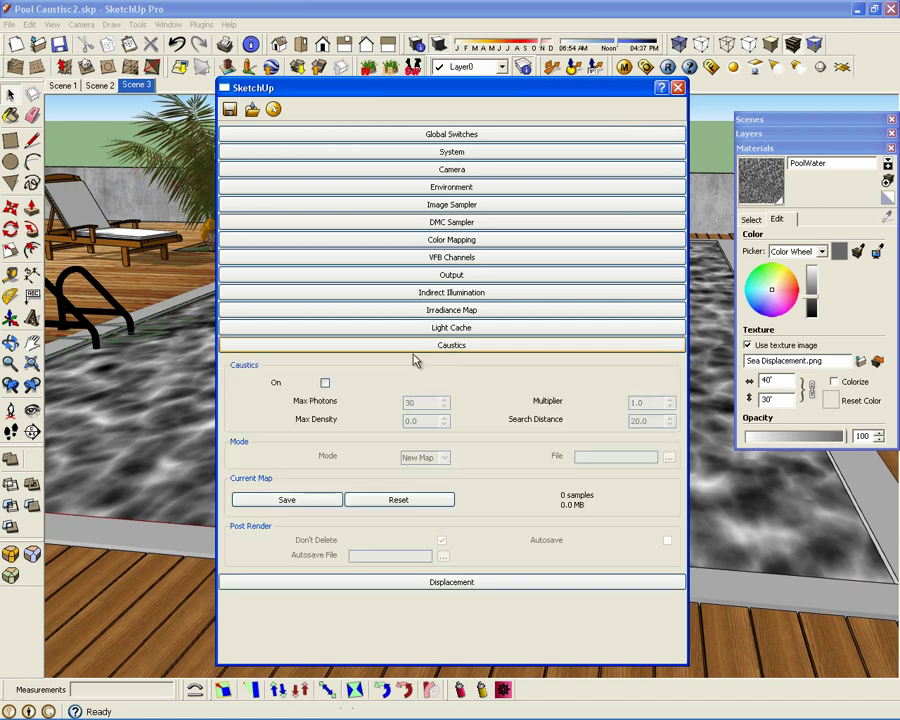
{"action": "left_click", "coordinate": [325, 383]}
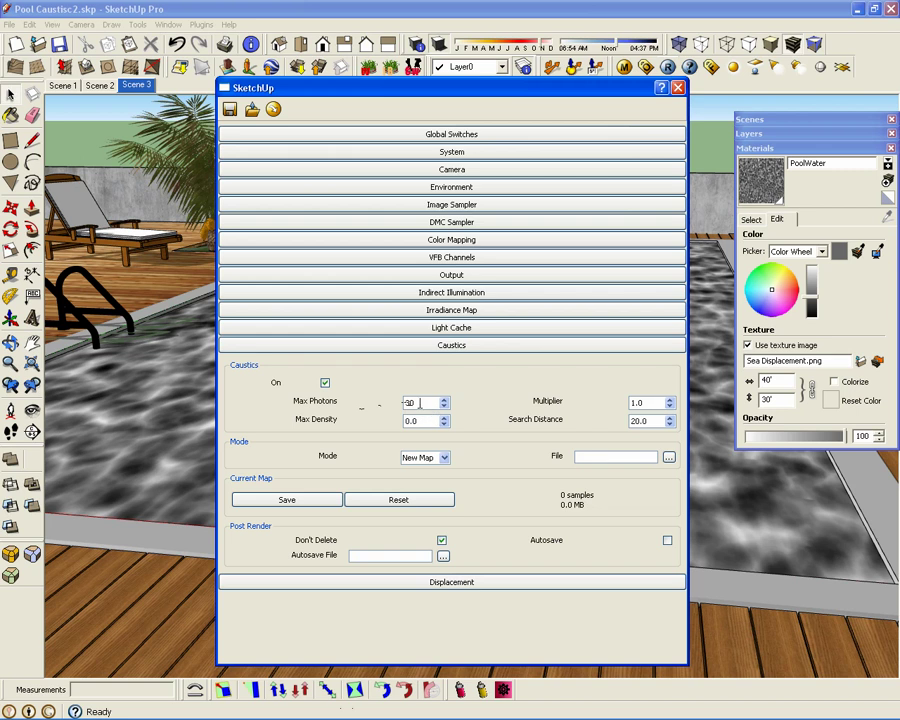
{"action": "mouse_move", "coordinate": [419, 403]}
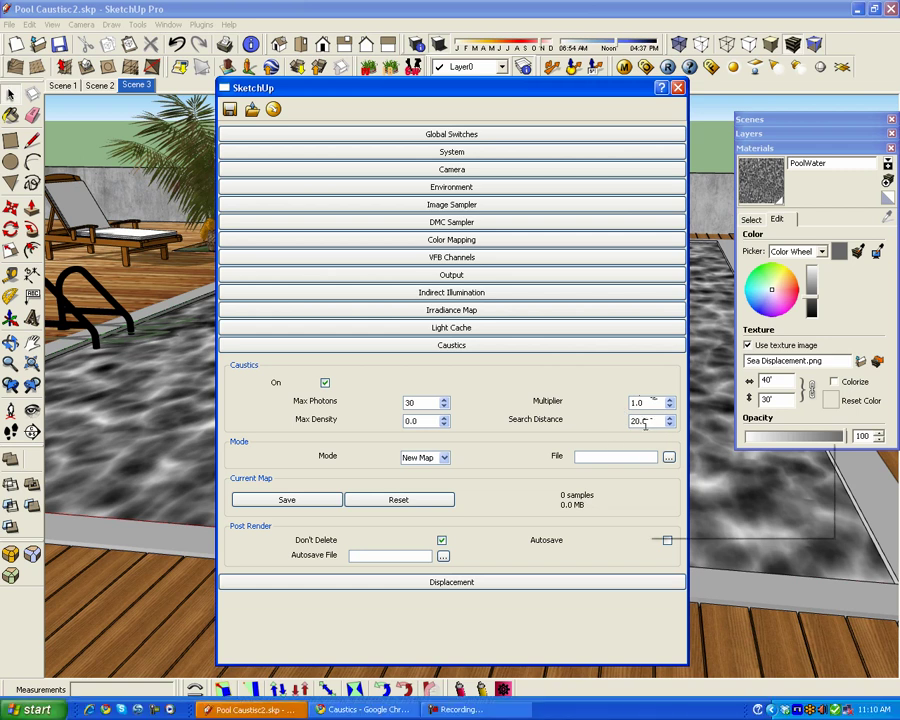
{"action": "mouse_move", "coordinate": [645, 424]}
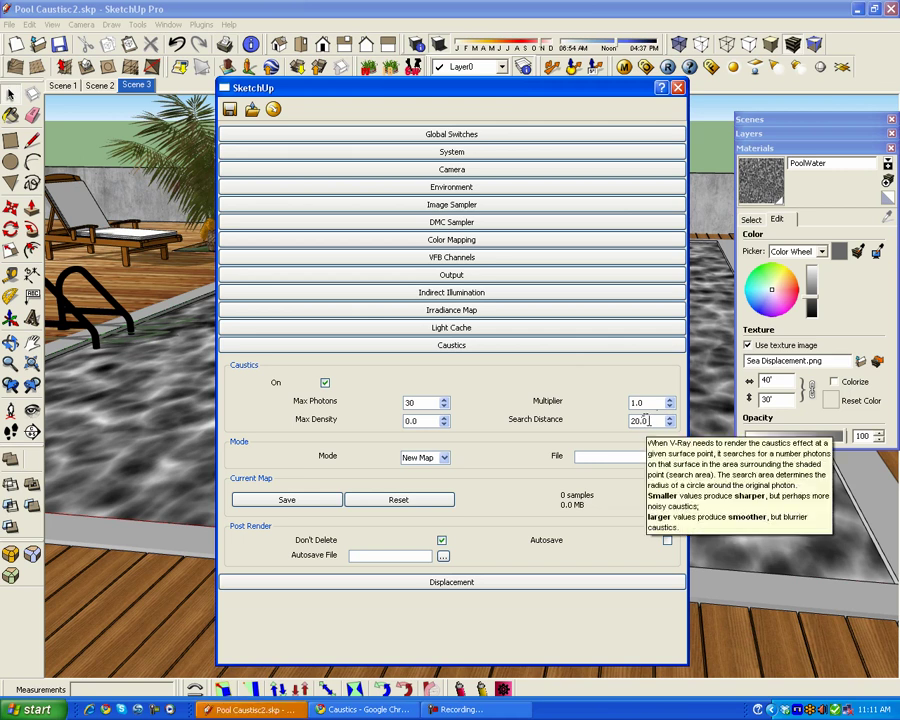
{"action": "double_click", "coordinate": [646, 419]}
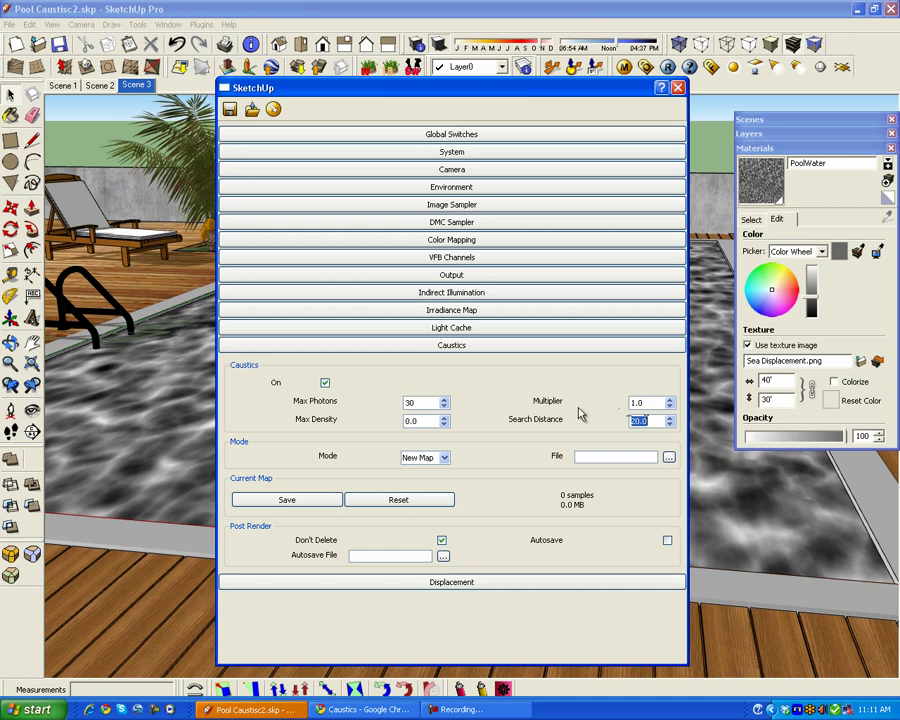
Step: Collapse the caustics settings, expand the Environment settings and render the pool scene with caustics
{"action": "left_click", "coordinate": [459, 347]}
{"action": "left_click", "coordinate": [446, 187]}
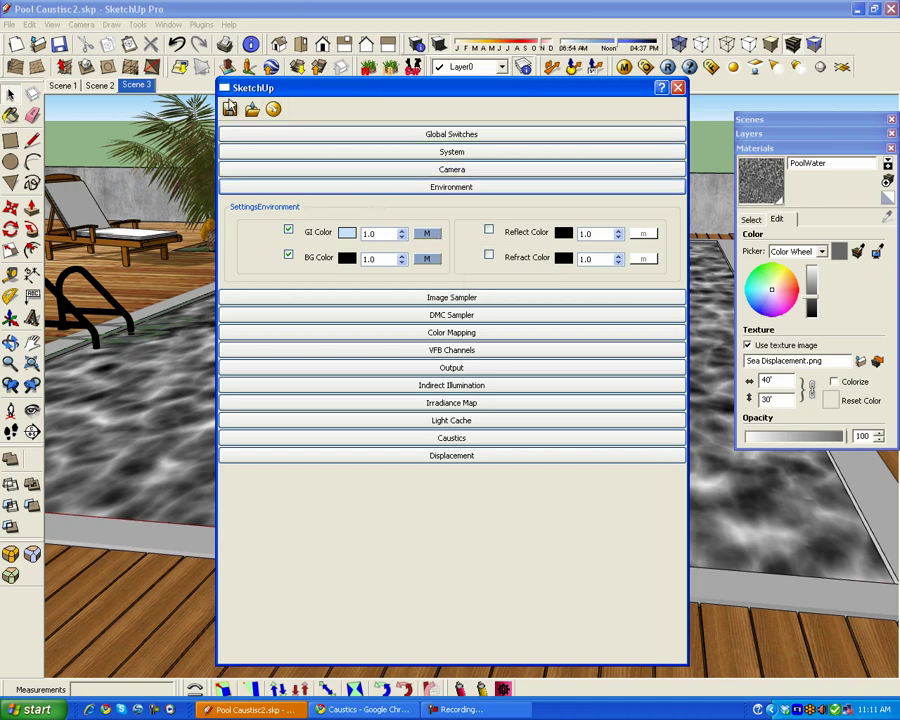
{"action": "left_click", "coordinate": [667, 67]}
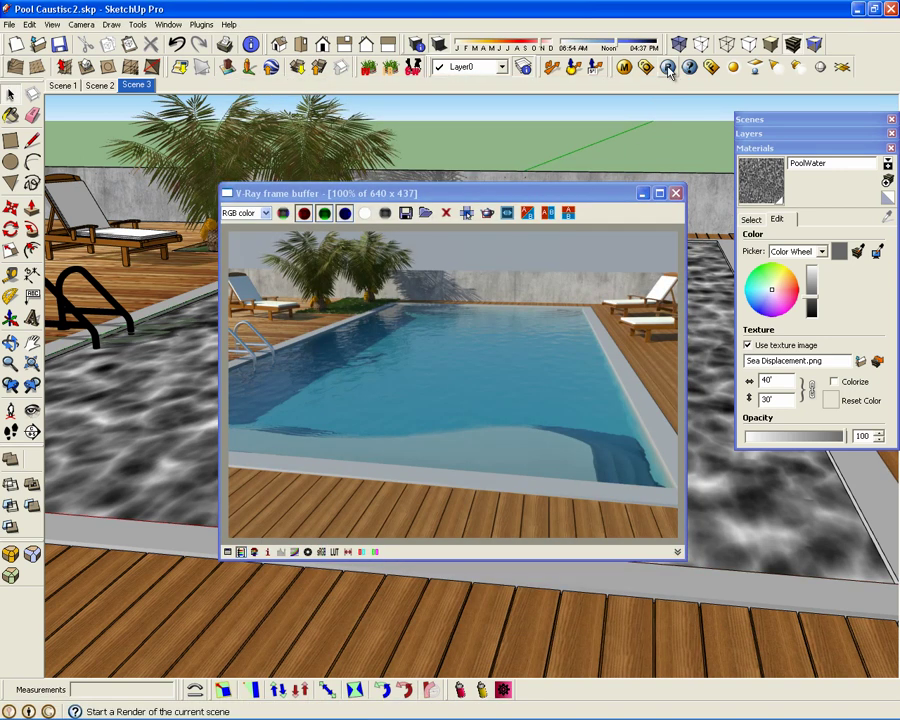
{"action": "left_click", "coordinate": [667, 68]}
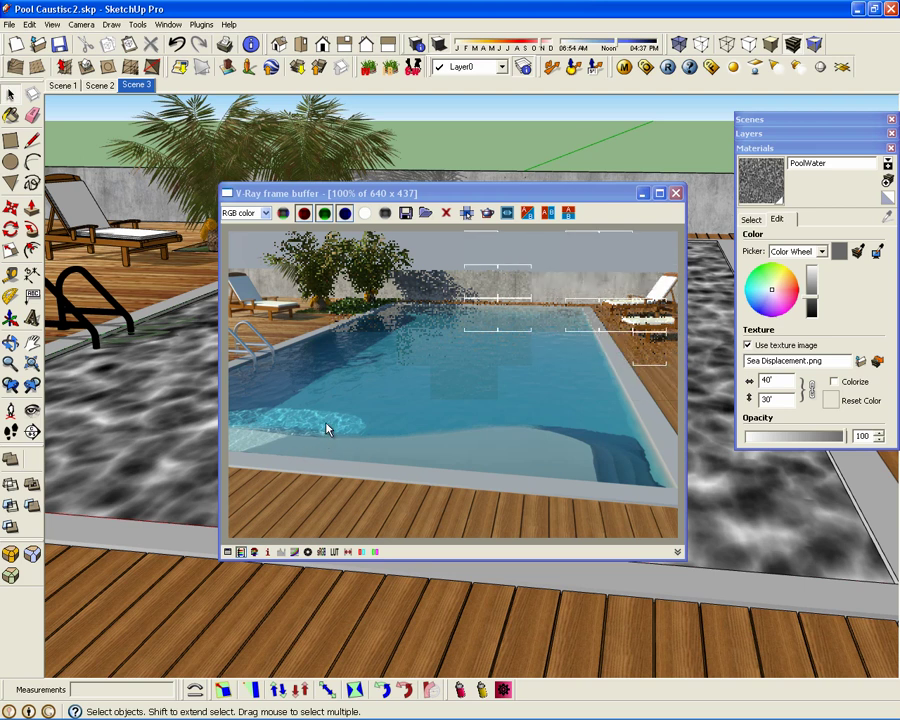
Step: Set the SunLight photon radius to 500 in the GI sky texture and render the pool scene
{"action": "left_click", "coordinate": [648, 68]}
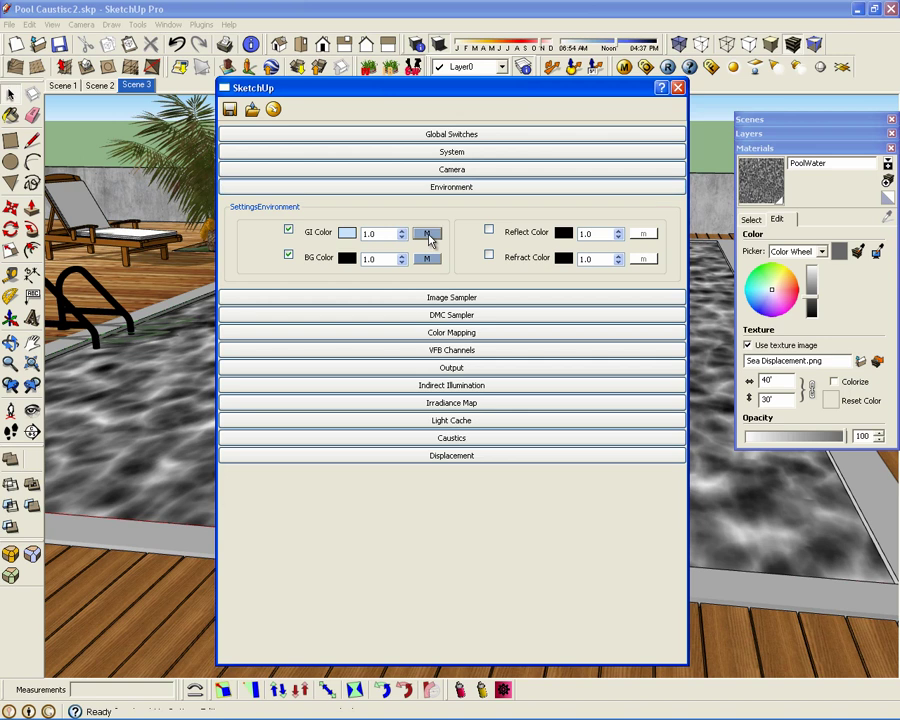
{"action": "left_click", "coordinate": [427, 235]}
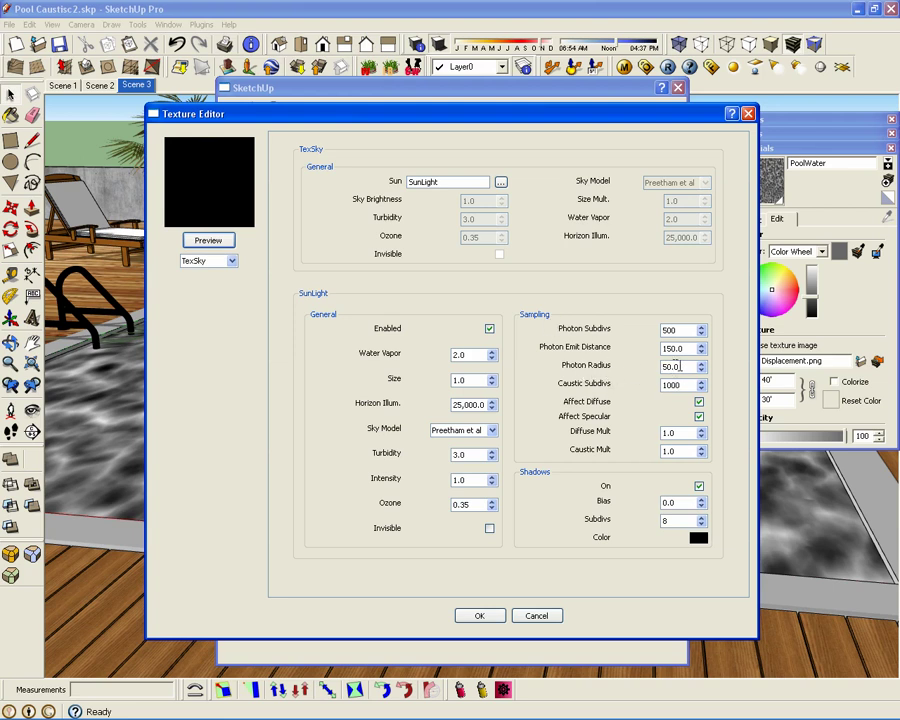
{"action": "left_click_drag", "start_coordinate": [683, 366], "coordinate": [655, 368]}
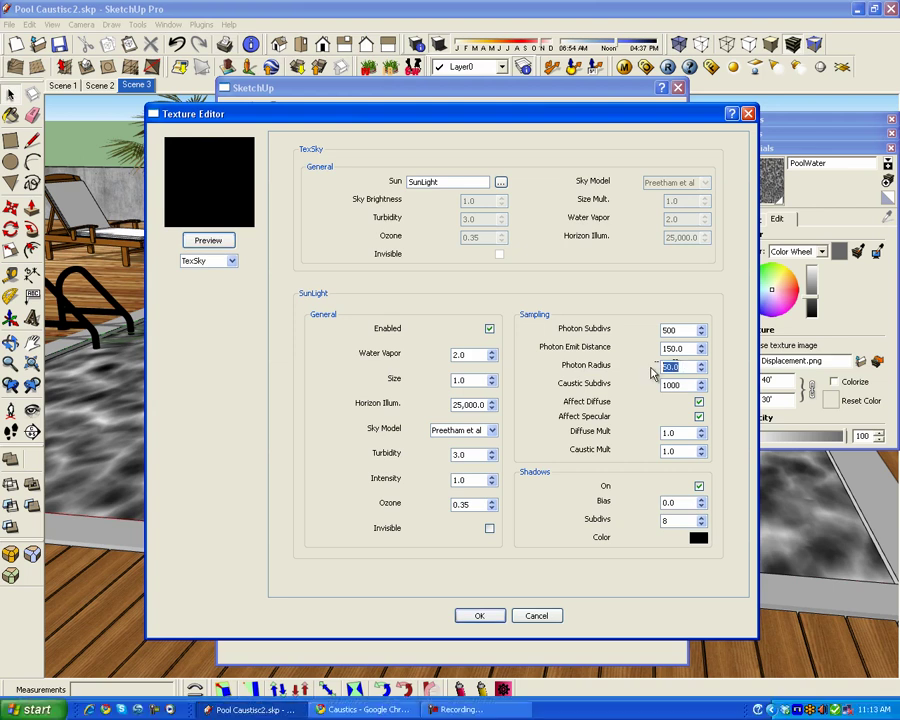
{"action": "type", "text": "500"}
{"action": "double_click", "coordinate": [668, 367]}
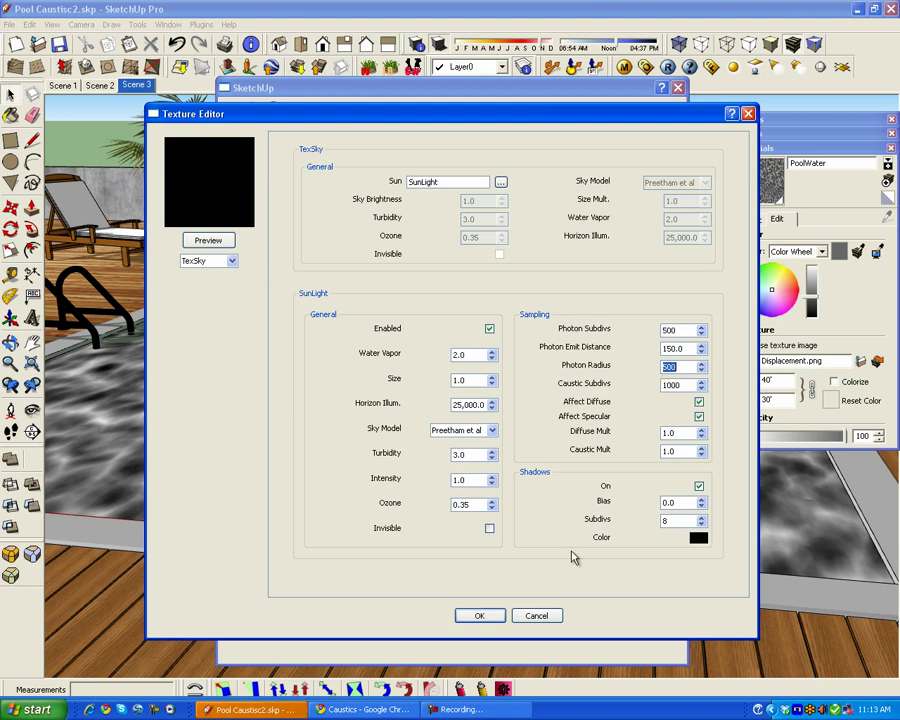
{"action": "left_click", "coordinate": [481, 616]}
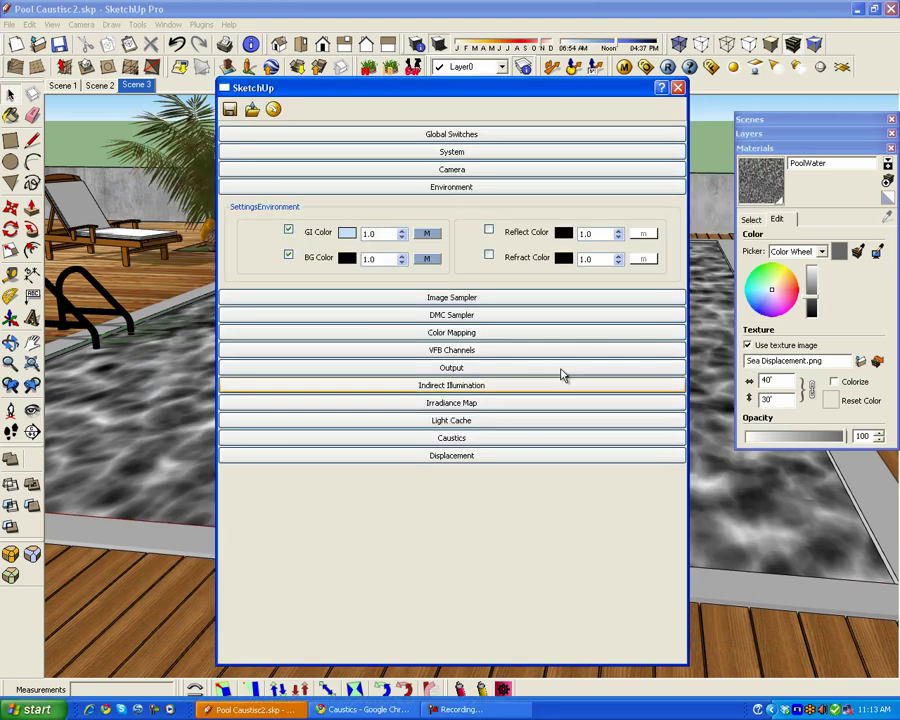
{"action": "left_click", "coordinate": [670, 67]}
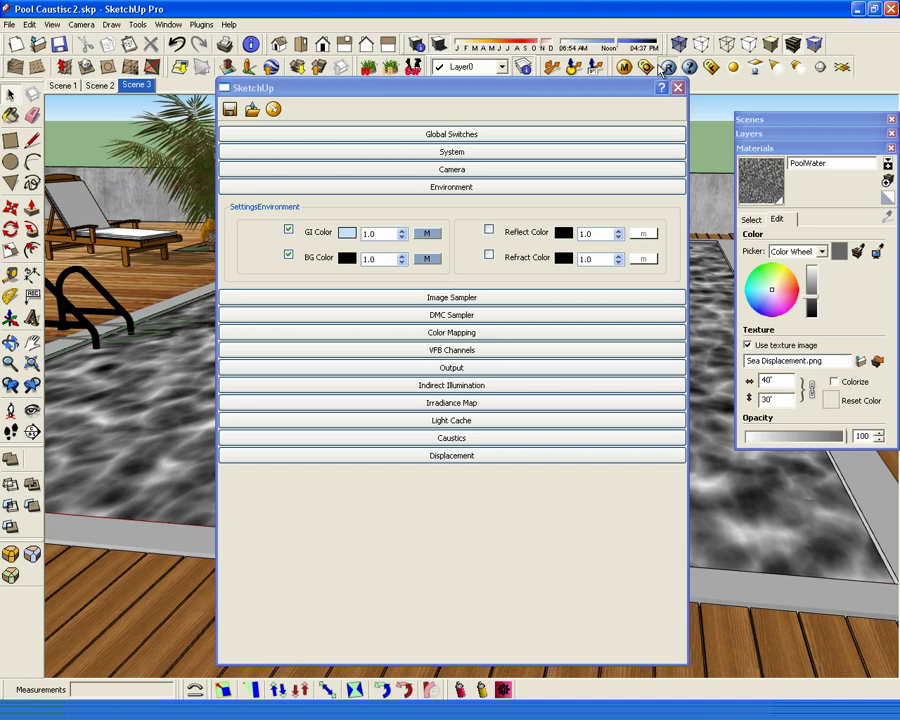
{"action": "left_click", "coordinate": [663, 67]}
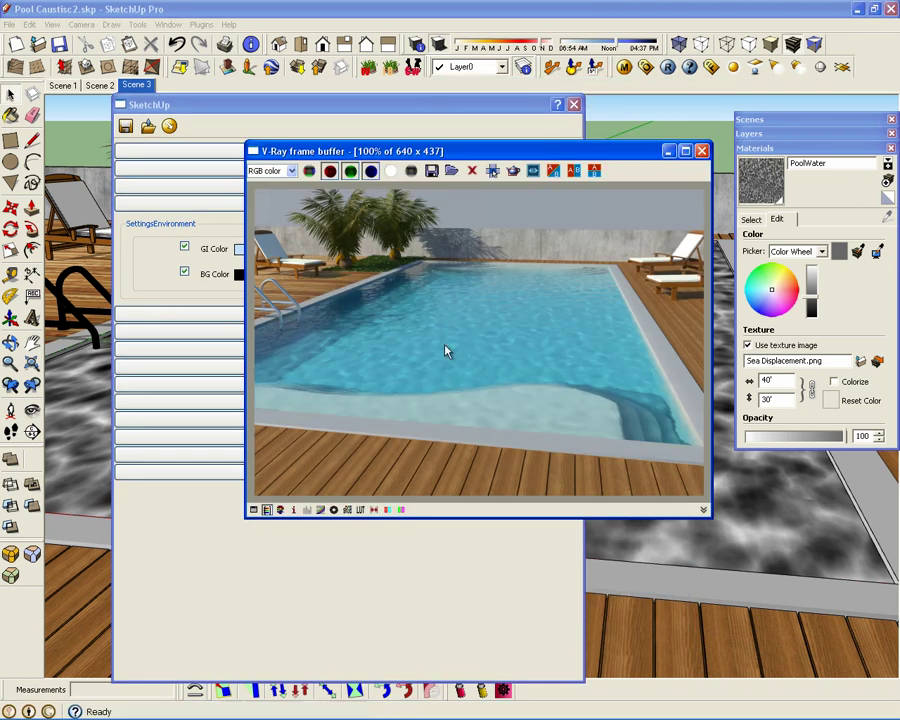
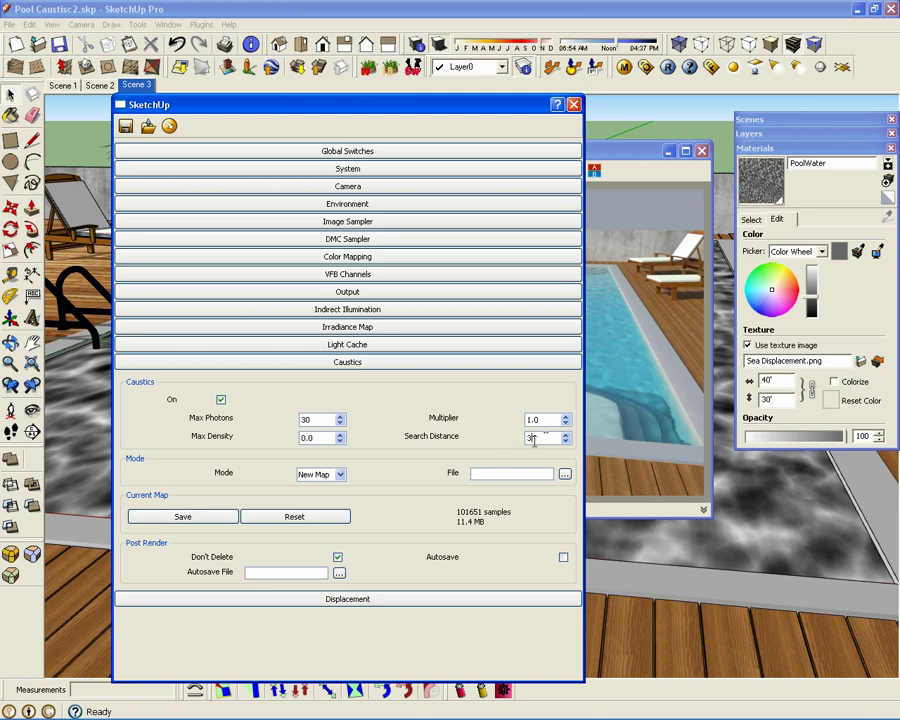
Step: Set the caustics search distance to 3 and the max photons to 100
{"action": "mouse_move", "coordinate": [535, 440]}
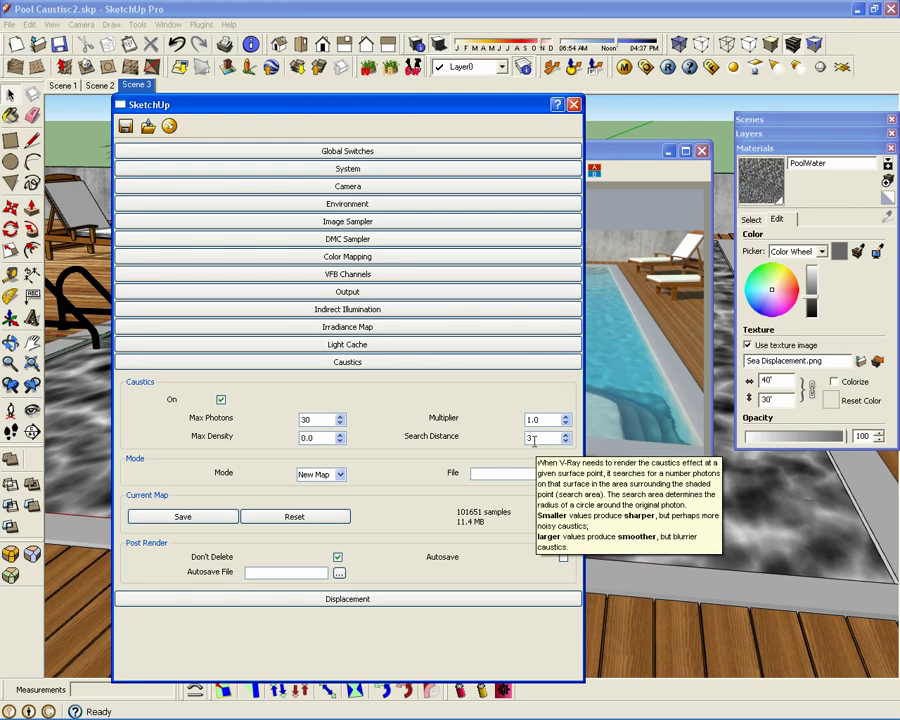
{"action": "key", "text": "Return"}
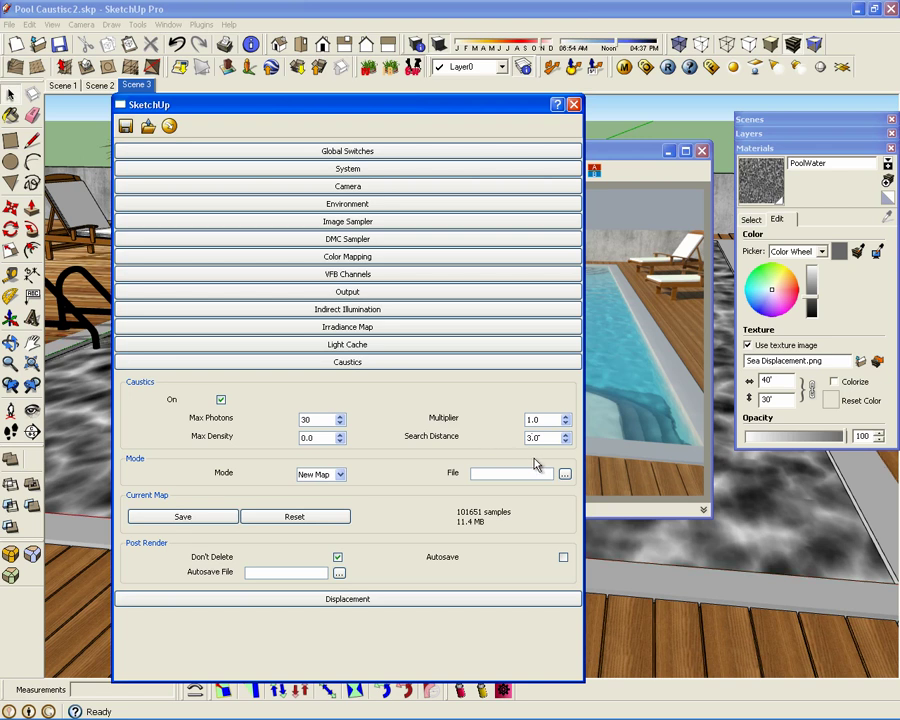
{"action": "left_click_drag", "start_coordinate": [310, 420], "coordinate": [255, 424]}
{"action": "type", "text": "100"}
Step: Check the rendered water in the frame buffer, set the caustics multiplier to 1.5 and collapse the caustics settings
{"action": "double_click", "coordinate": [531, 420]}
{"action": "left_click_drag", "start_coordinate": [457, 108], "coordinate": [361, 112]}
{"action": "left_click", "coordinate": [616, 152]}
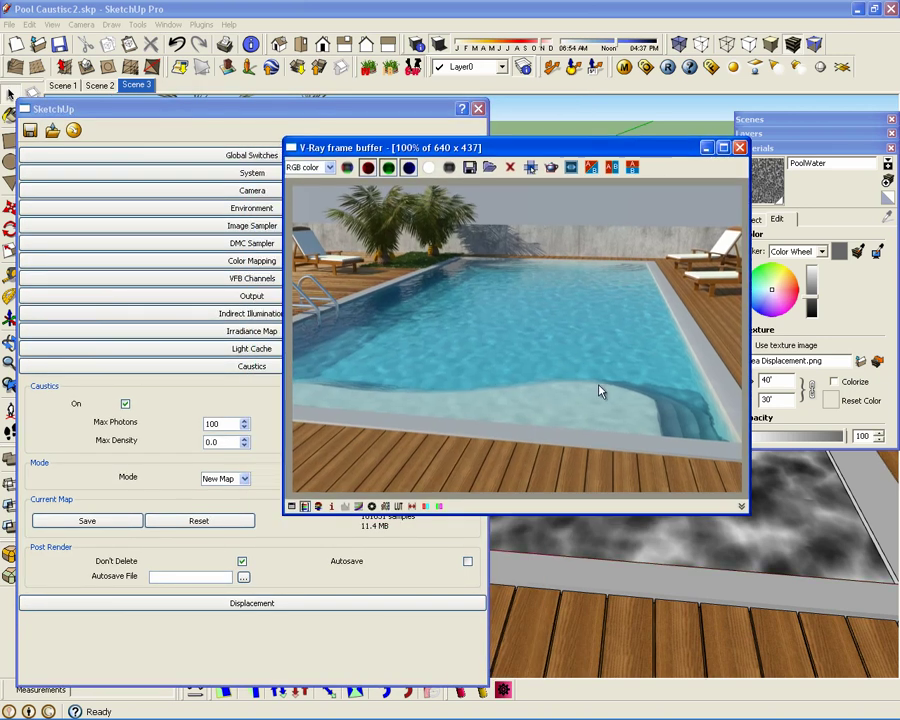
{"action": "left_click", "coordinate": [315, 110]}
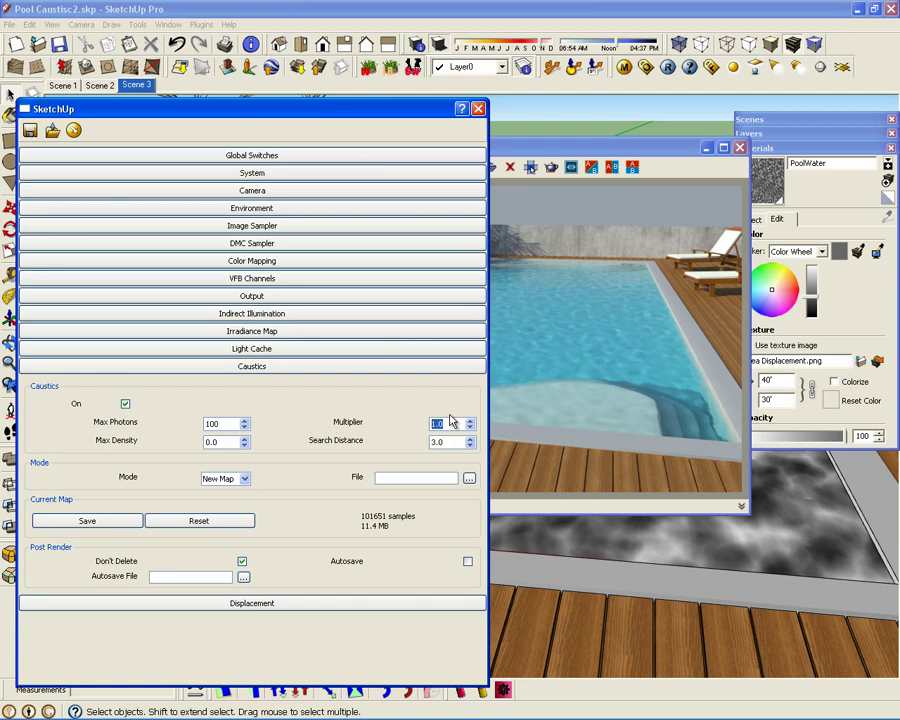
{"action": "type", "text": "1.5"}
{"action": "left_click", "coordinate": [258, 368]}
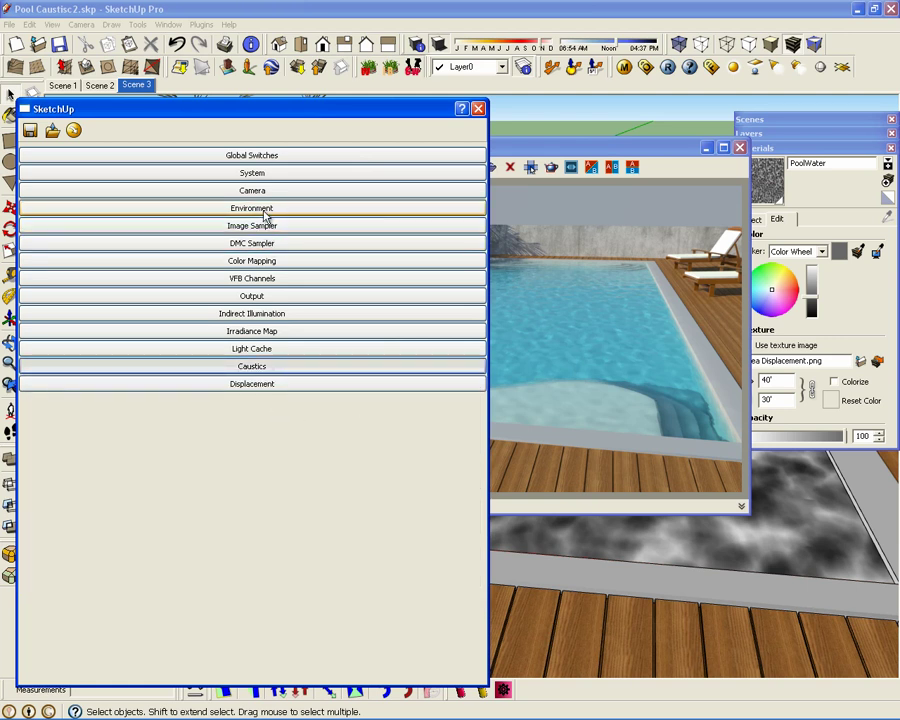
Step: Set the SunLight caustic subdivs to 8000 in the environment's GI sky texture and accept it
{"action": "left_click", "coordinate": [252, 208]}
{"action": "left_click", "coordinate": [227, 254]}
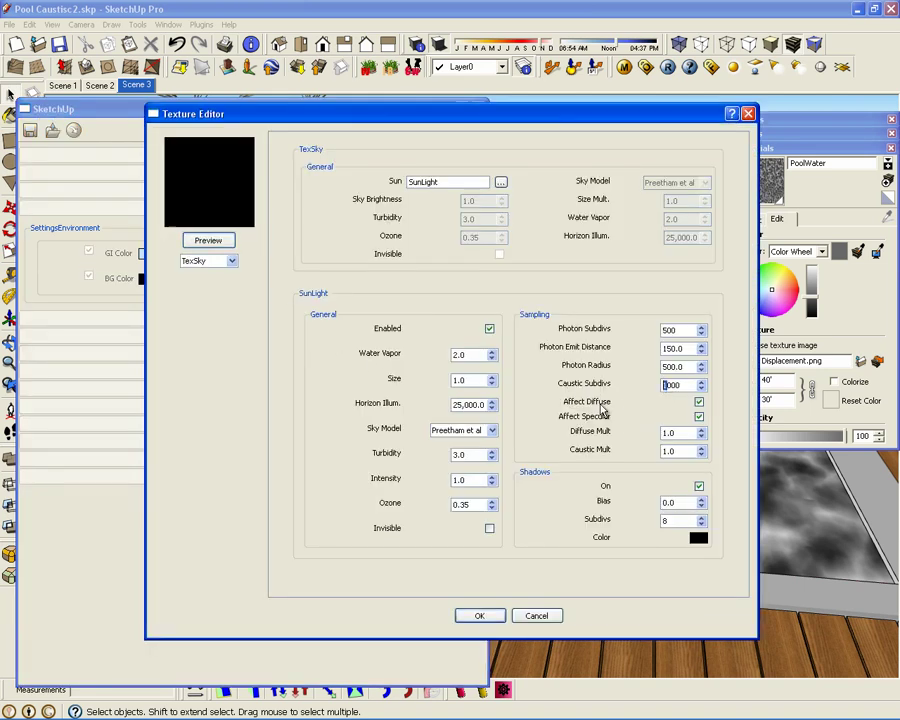
{"action": "type", "text": "80"}
{"action": "key", "text": "BackSpace"}
{"action": "left_click", "coordinate": [486, 618]}
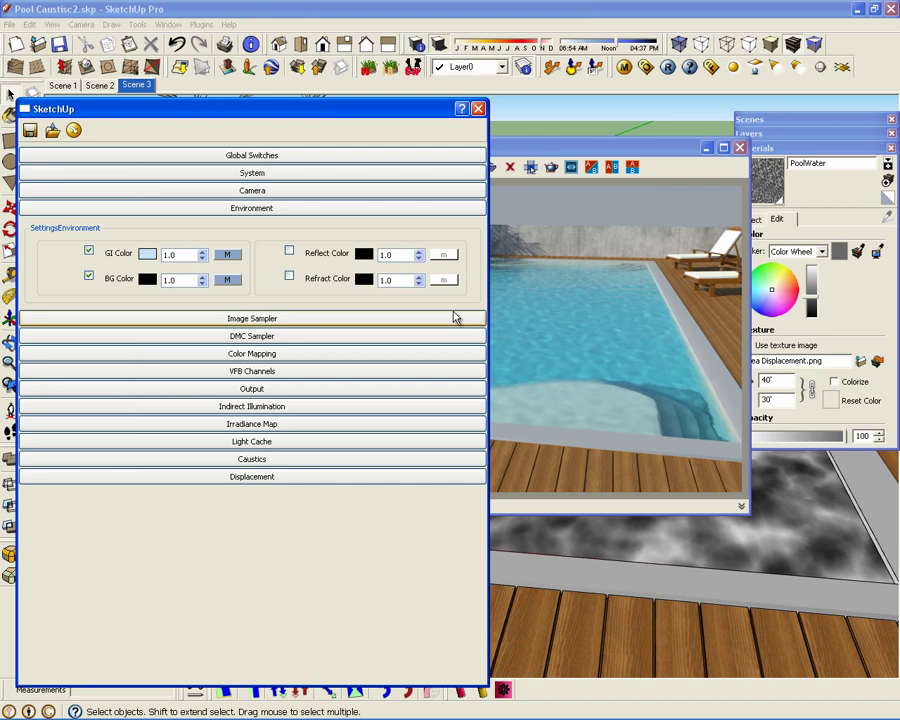
Step: Reopen the GI sky texture, set the SunLight caustic subdivs to 6000 and accept it
{"action": "left_click", "coordinate": [228, 255]}
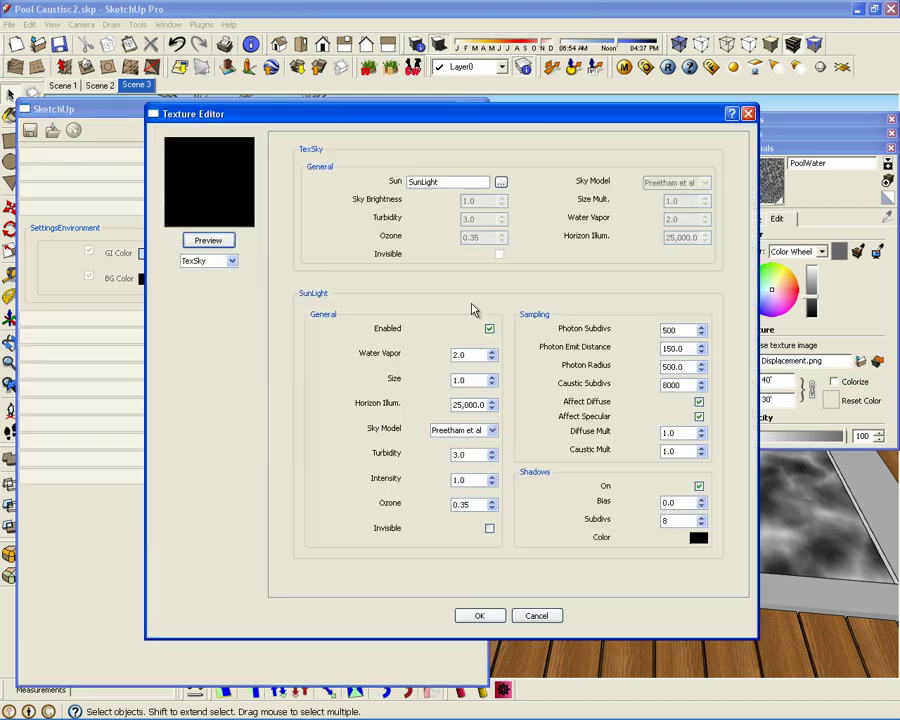
{"action": "left_click", "coordinate": [664, 385]}
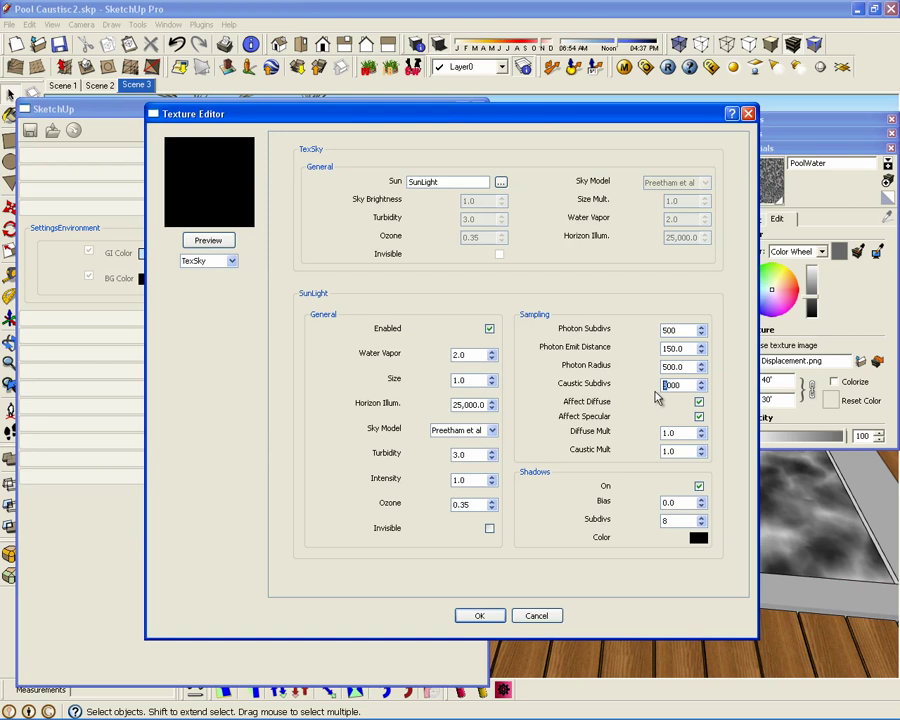
{"action": "key", "text": "Delete"}
{"action": "type", "text": "6"}
{"action": "left_click", "coordinate": [479, 616]}
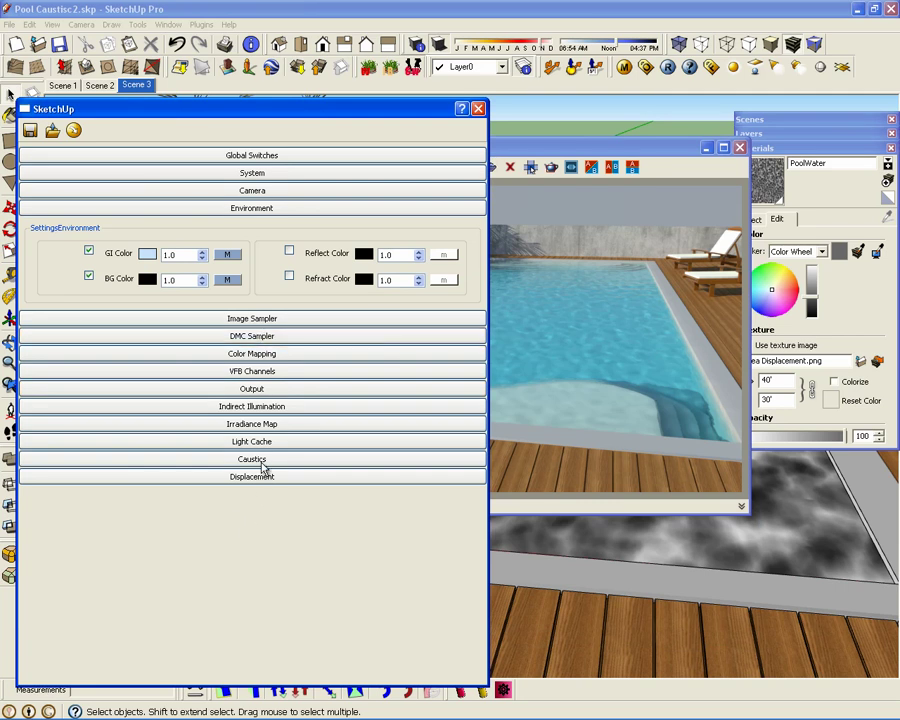
Step: Review the caustics search distance and max photons against the rendered pool water, inspecting the water close up
{"action": "left_click", "coordinate": [252, 459]}
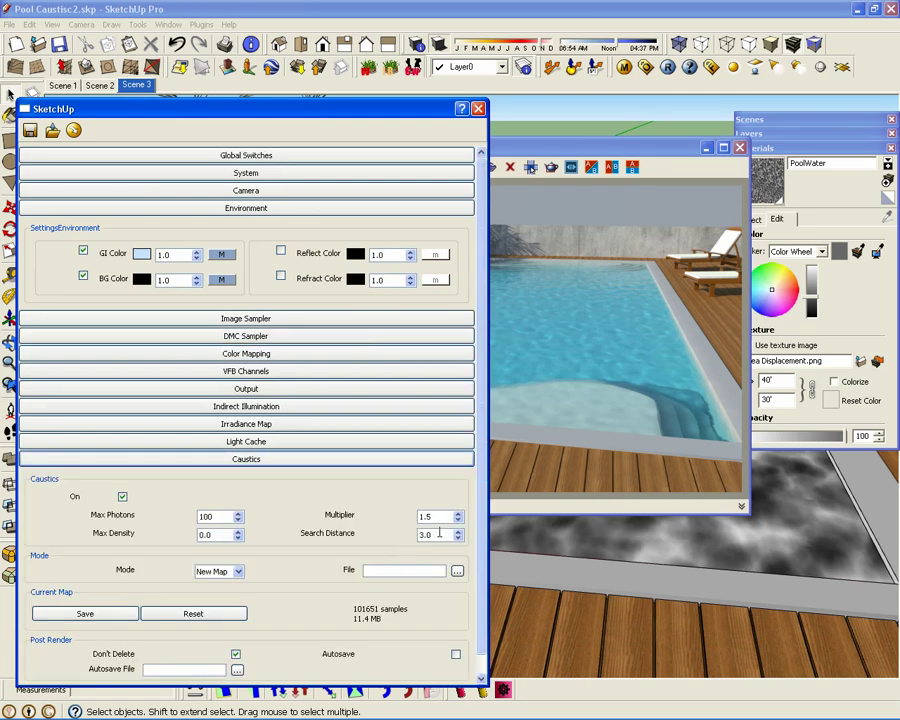
{"action": "mouse_move", "coordinate": [438, 533]}
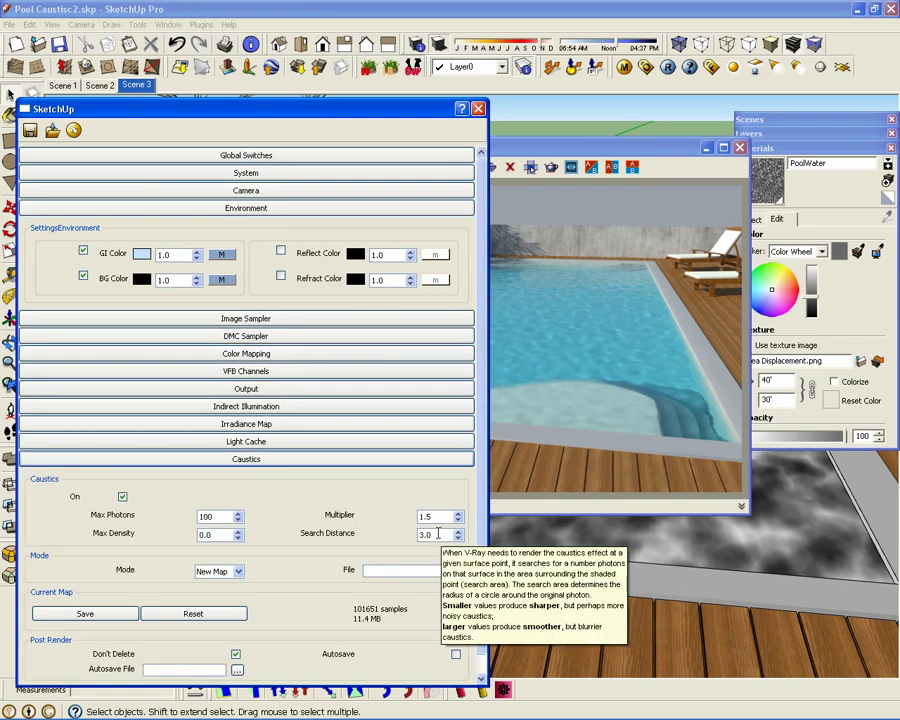
{"action": "left_click", "coordinate": [612, 305]}
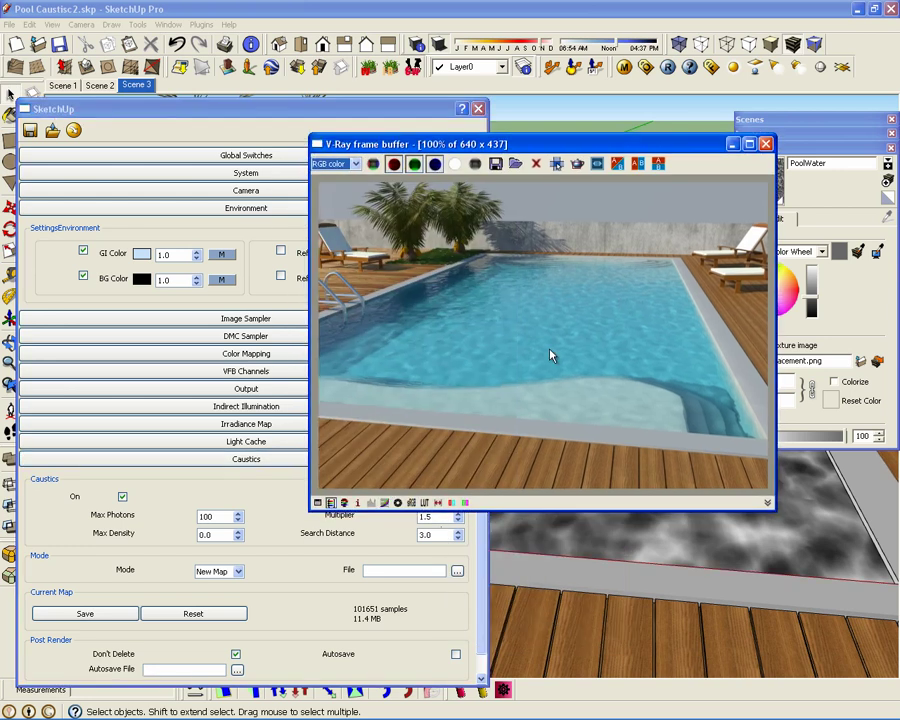
{"action": "scroll", "coordinate": [539, 358], "scroll_direction": "up", "scroll_amount": 3}
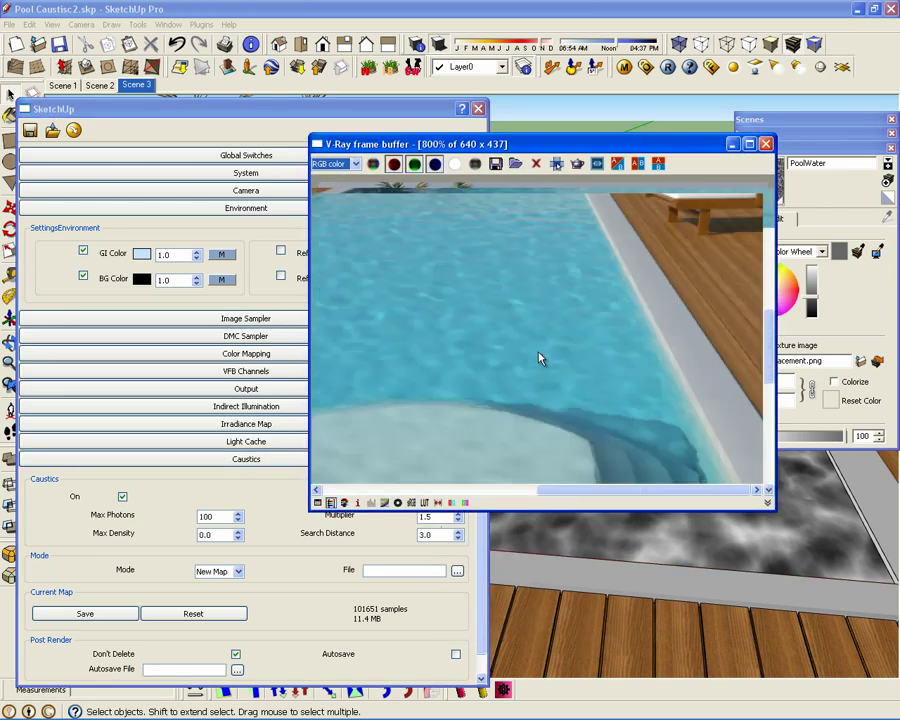
{"action": "scroll", "coordinate": [539, 358], "scroll_direction": "down", "scroll_amount": 3}
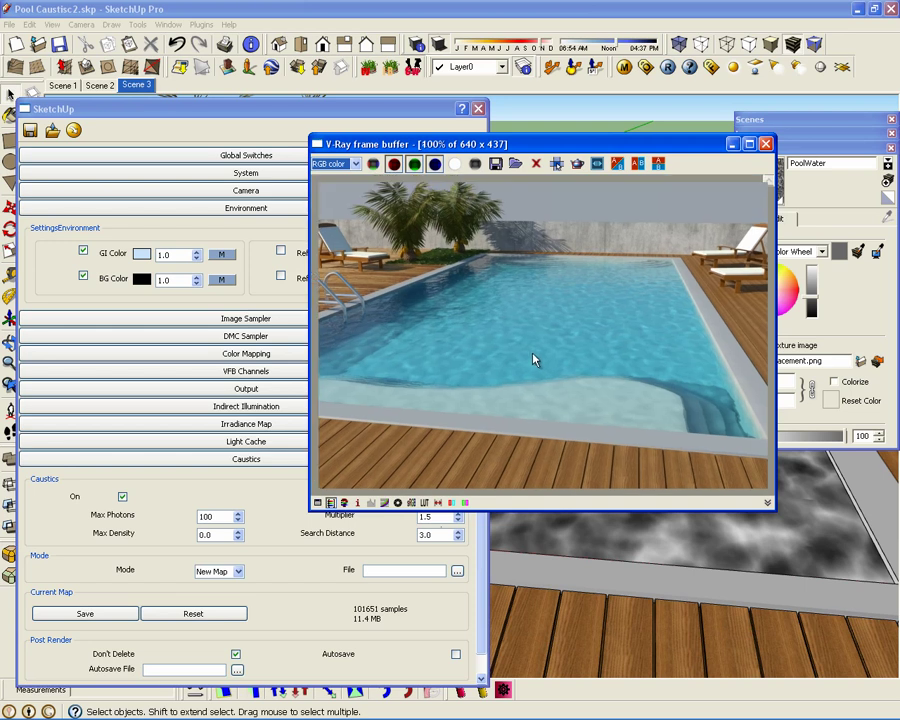
{"action": "left_click_drag", "start_coordinate": [525, 148], "coordinate": [562, 148]}
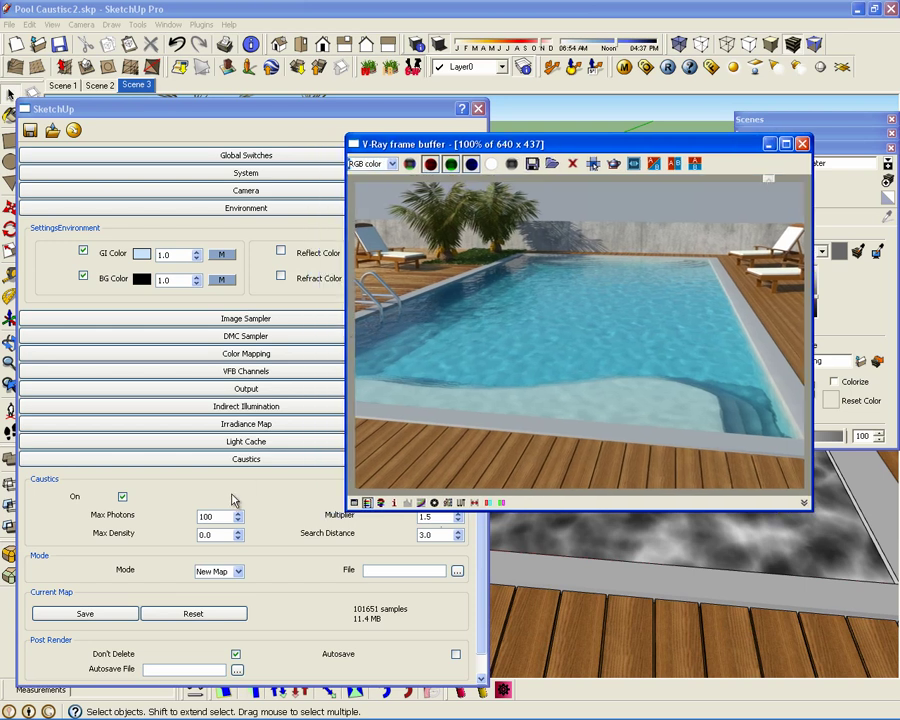
{"action": "left_click", "coordinate": [183, 512]}
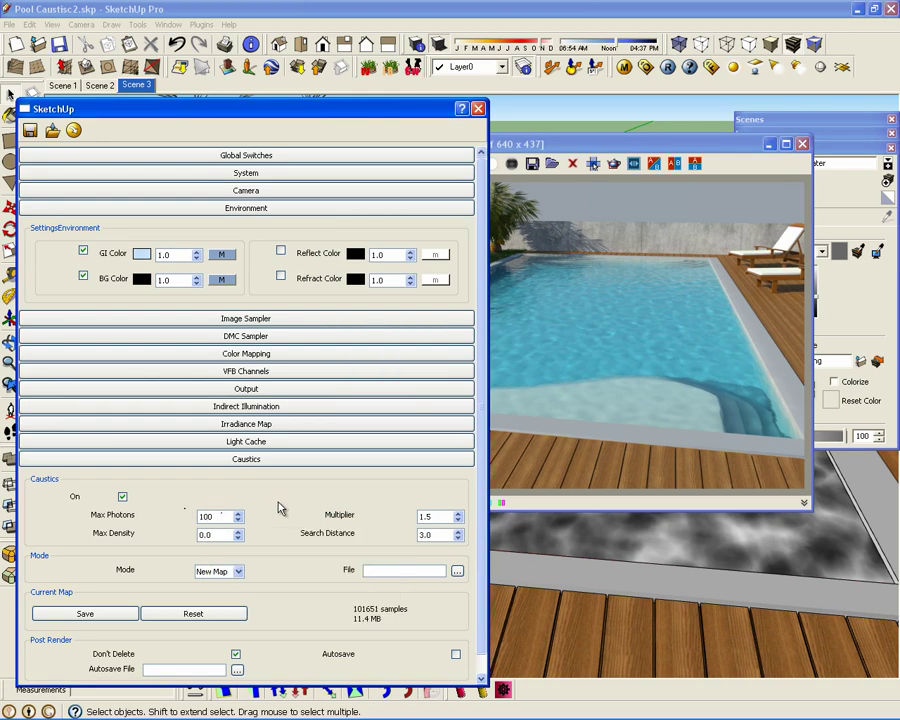
{"action": "left_click", "coordinate": [271, 460]}
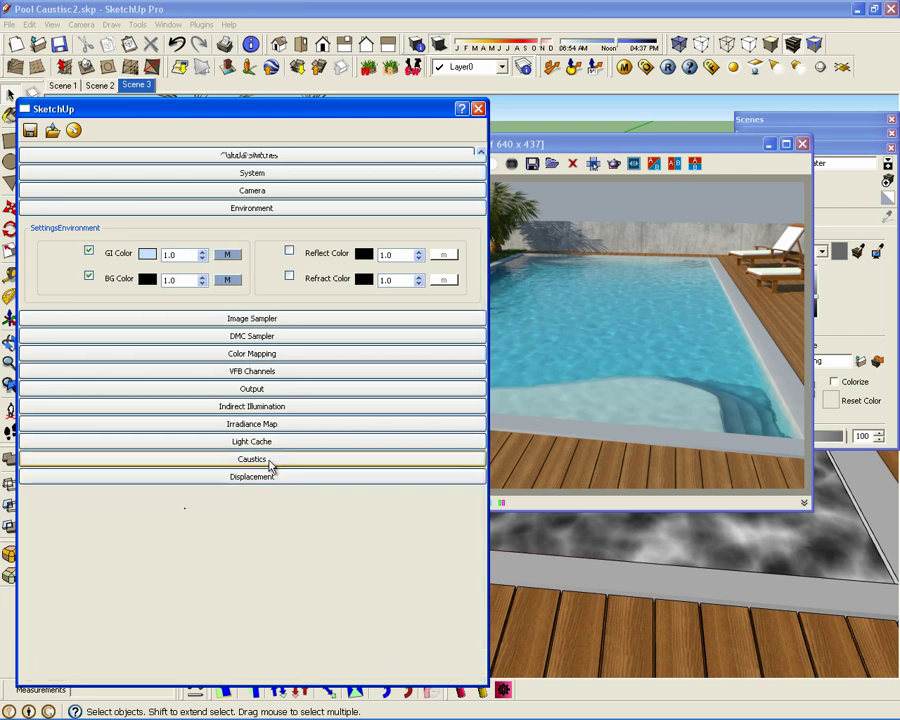
Step: Close the render options, render the pool scene with the new caustics settings and turn on mouse tracking in the frame buffer
{"action": "left_click", "coordinate": [279, 209]}
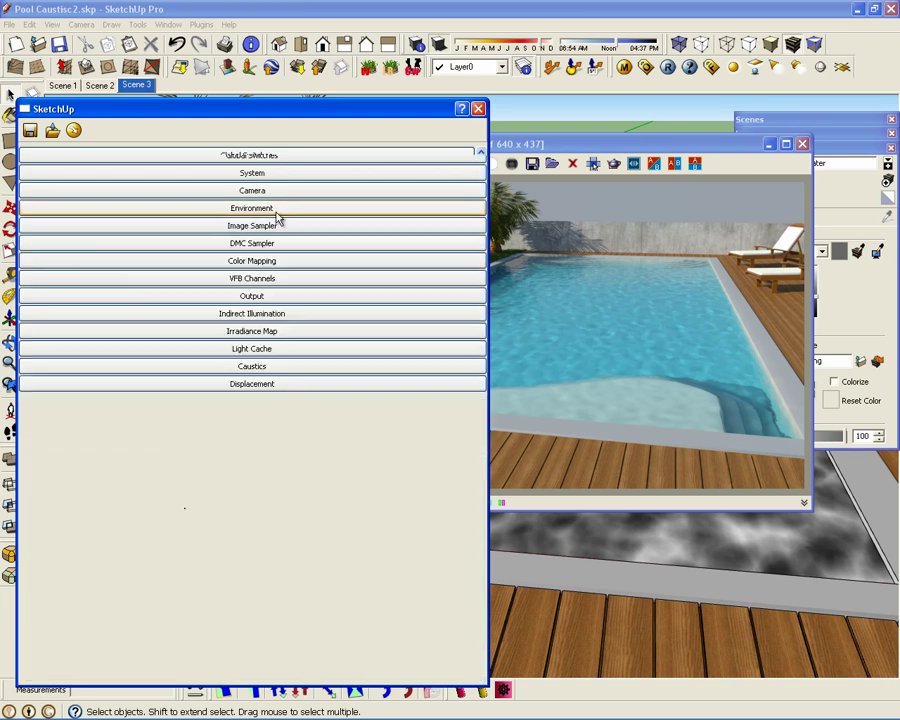
{"action": "left_click", "coordinate": [480, 109]}
{"action": "left_click_drag", "start_coordinate": [506, 146], "coordinate": [410, 146]}
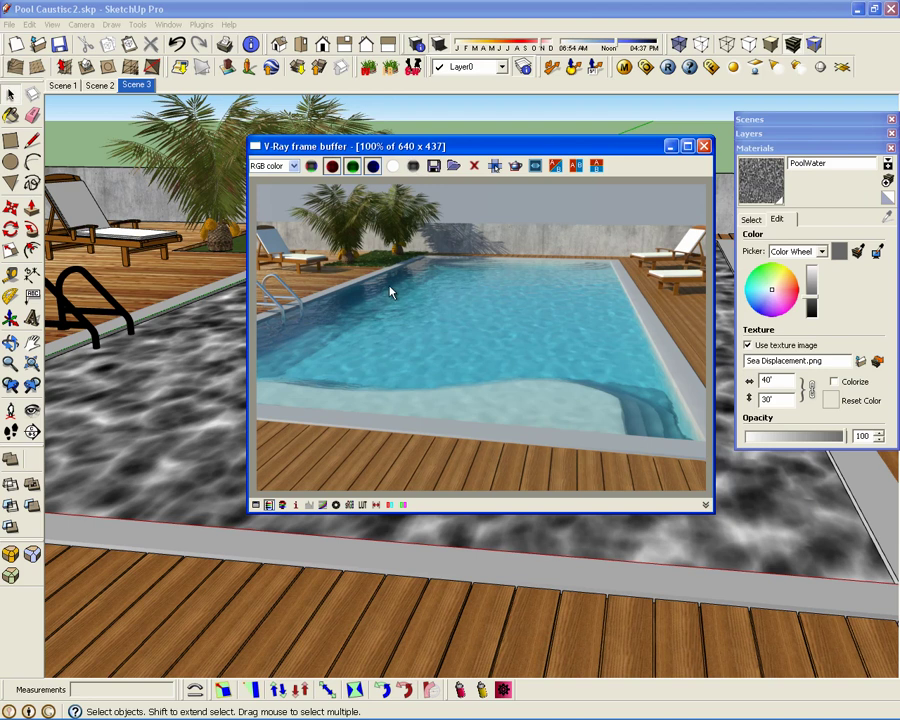
{"action": "left_click", "coordinate": [668, 68]}
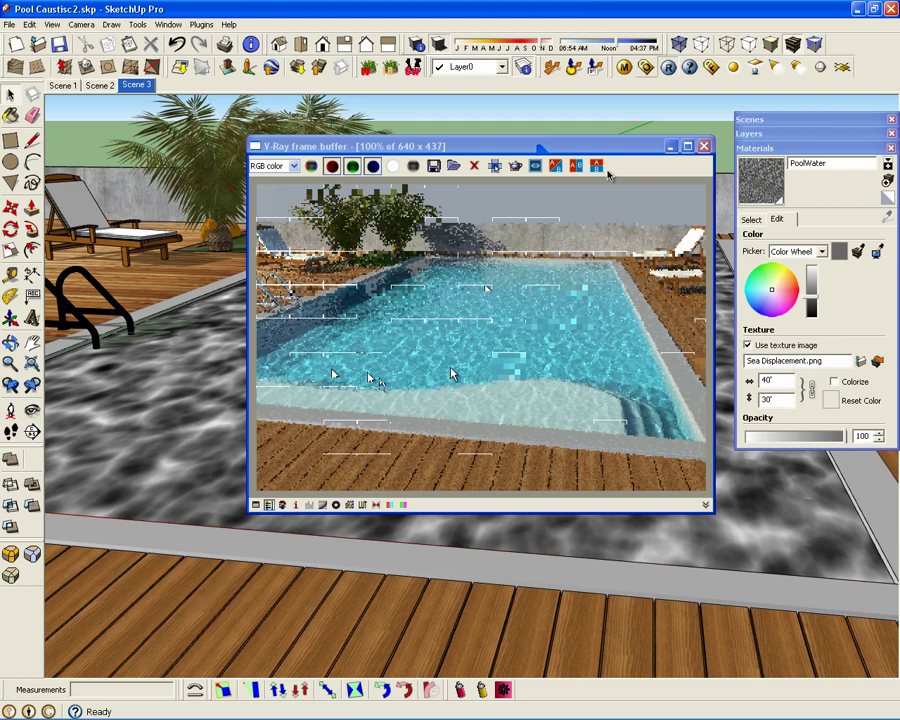
{"action": "left_click", "coordinate": [542, 146]}
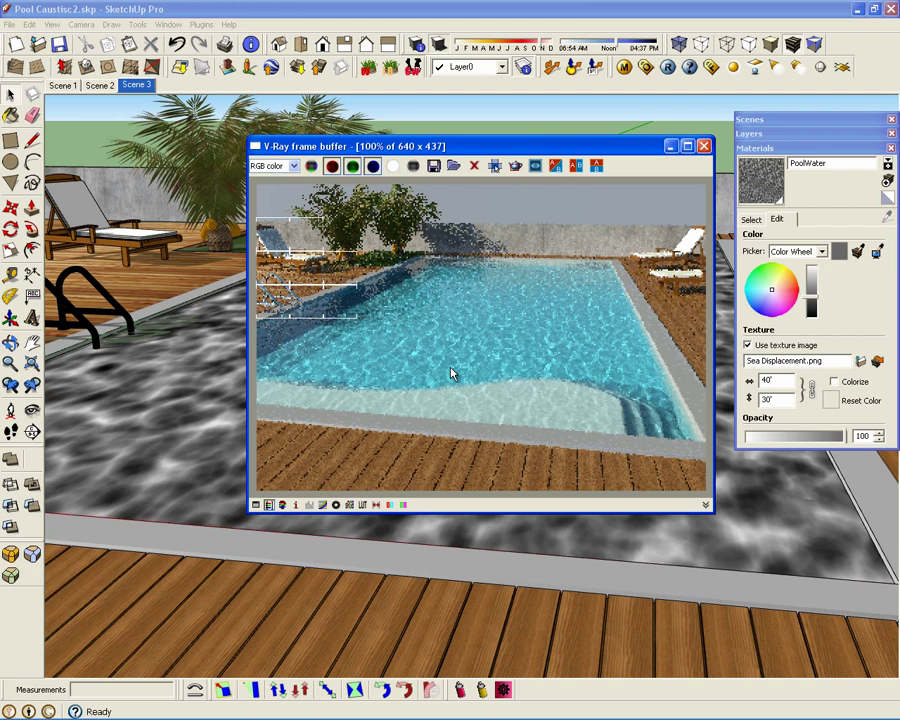
{"action": "left_click", "coordinate": [494, 165]}
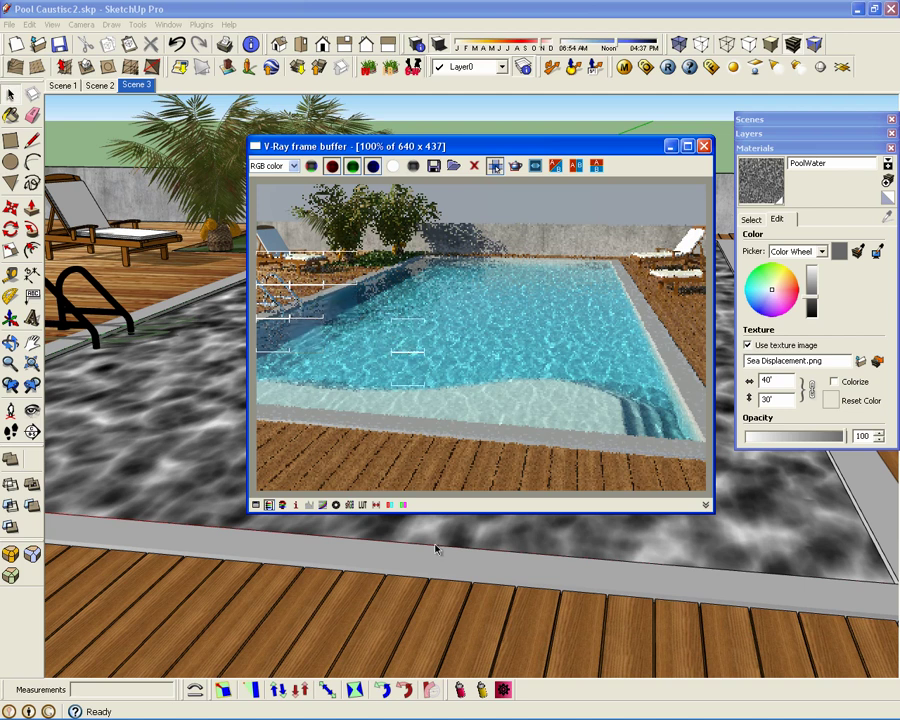
Step: Switch to Windows Picture and Fax Viewer and view the finished render Pool-and-Caustics.jpg for comparison
{"action": "mouse_move", "coordinate": [460, 715]}
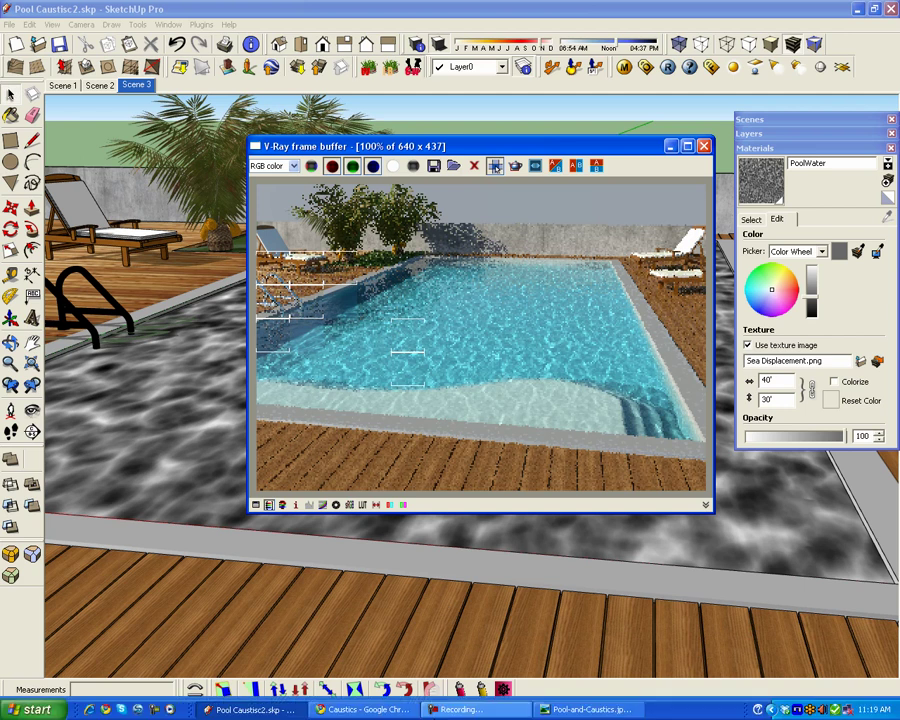
{"action": "left_click", "coordinate": [567, 711]}
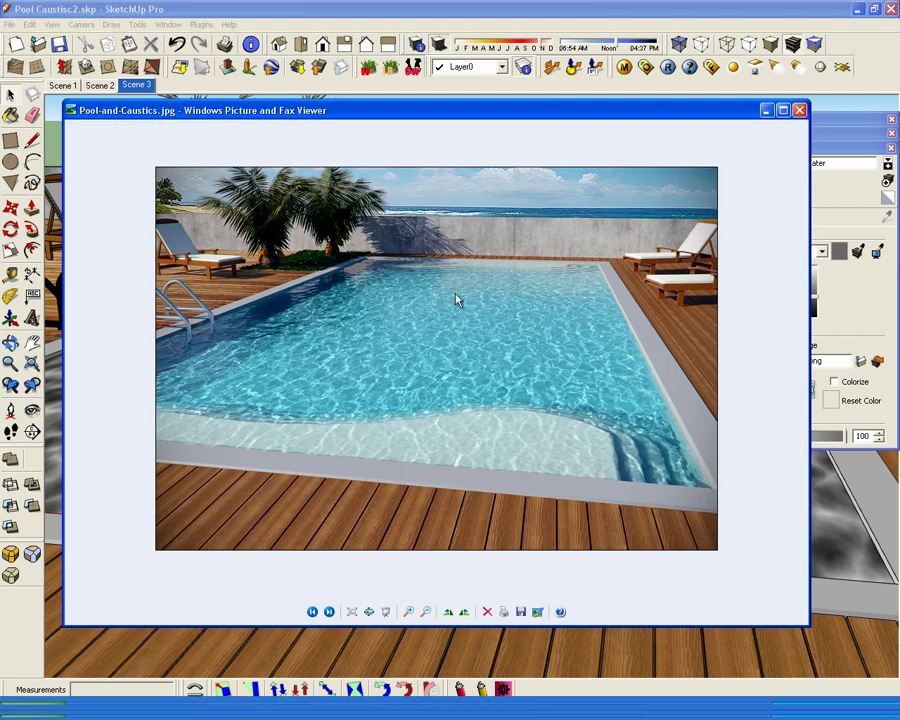